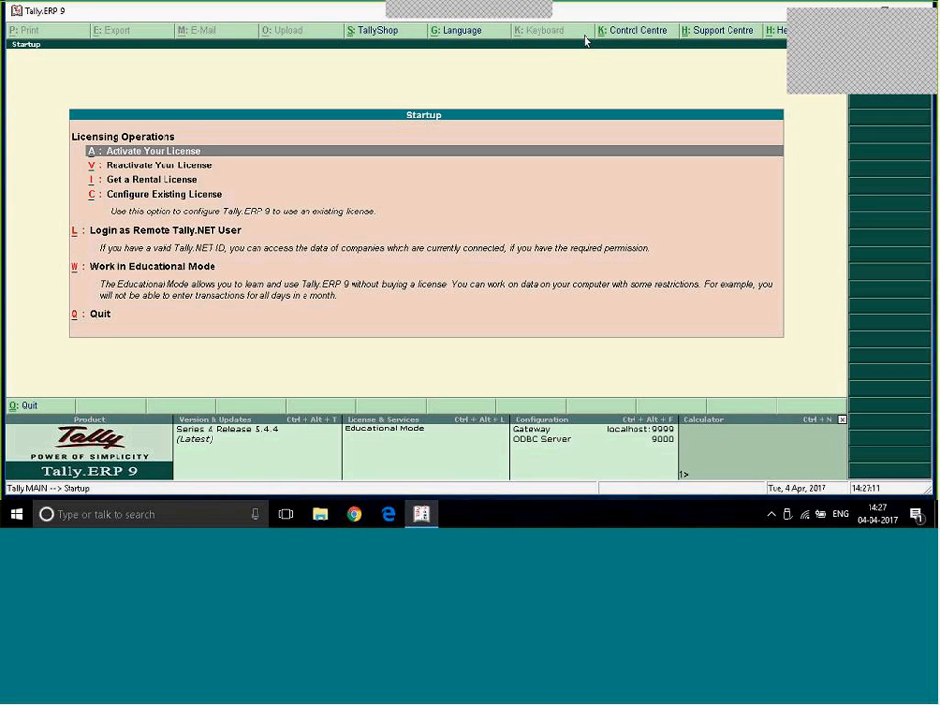
# - Quit Tally.ERP 9, relaunch it from the desktop and continue in Educational Mode
pyautogui.press('q')
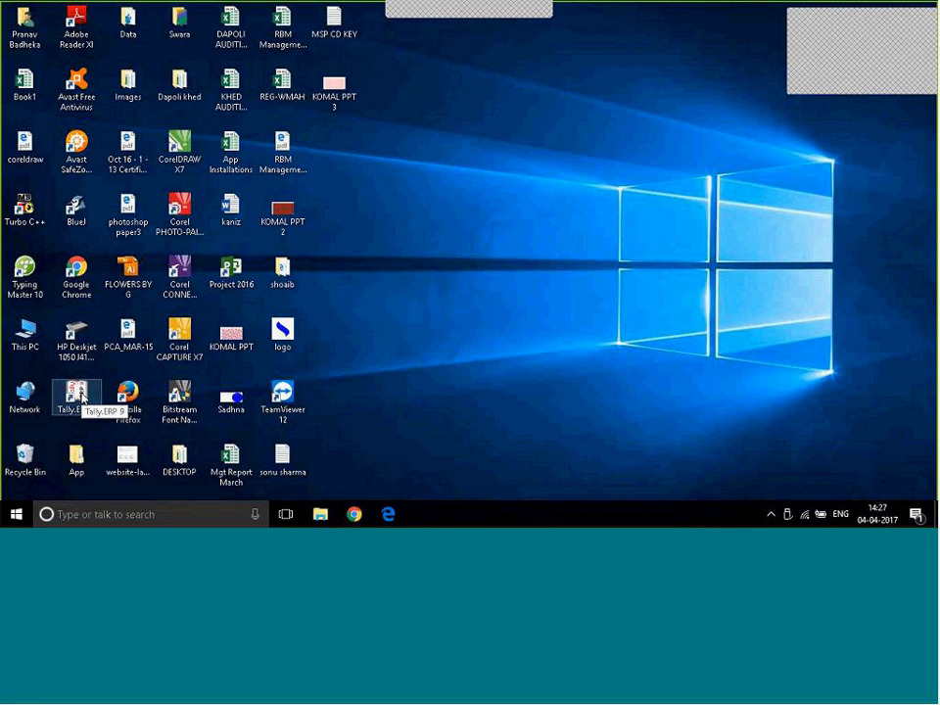
pyautogui.click(81, 396)
pyautogui.doubleClick(82, 397)
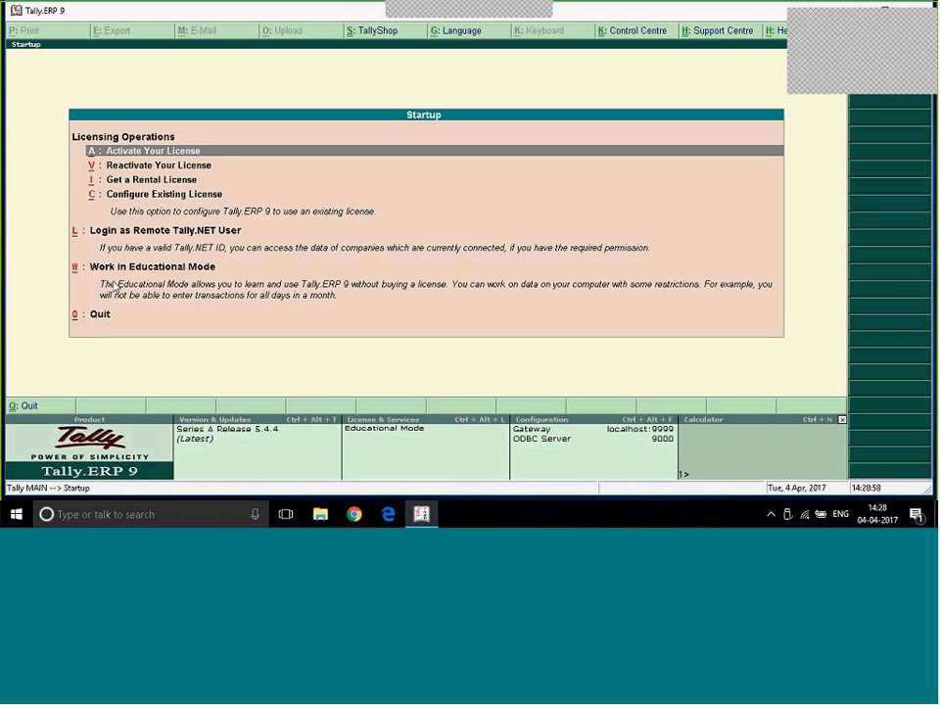
pyautogui.press('w')
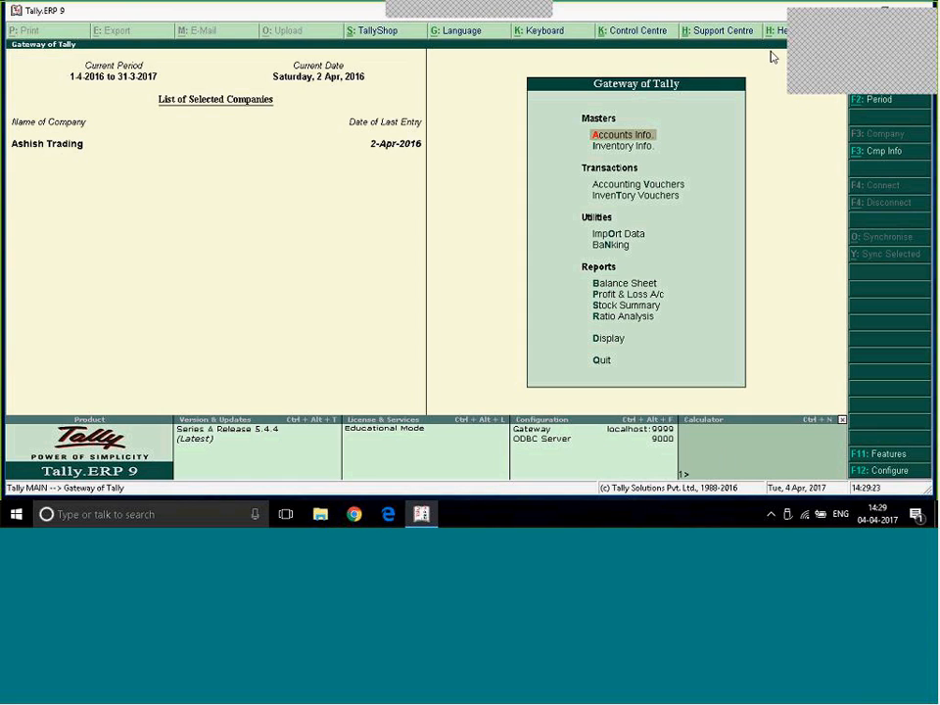
# - Calculate 1000*100 in the built-in calculator and return to the Gateway of Tally
pyautogui.click(799, 424)
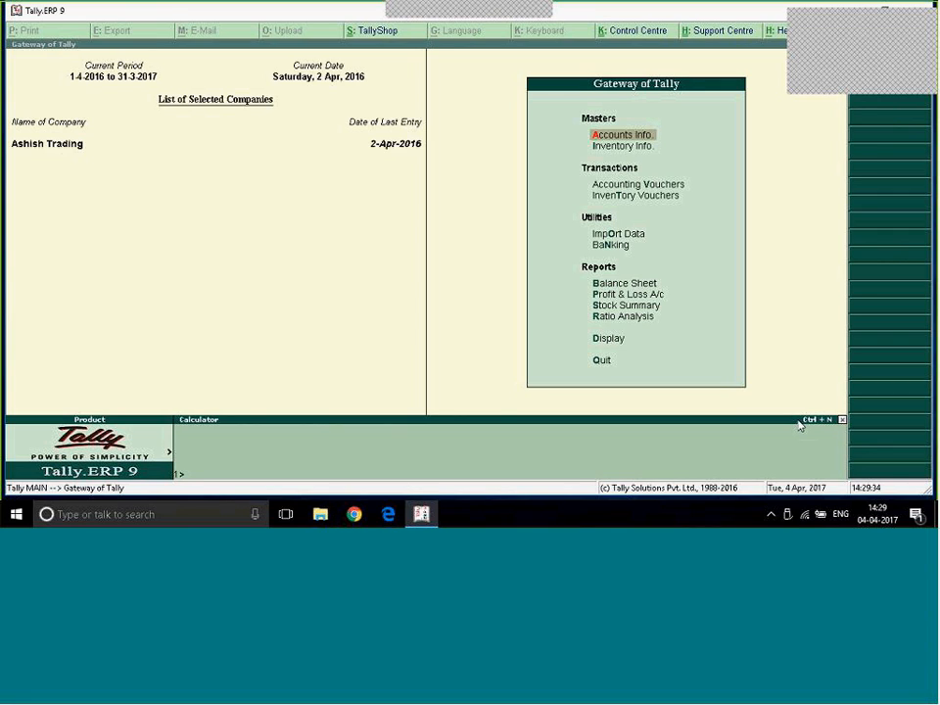
pyautogui.write('1000*100')
pyautogui.press('Return')
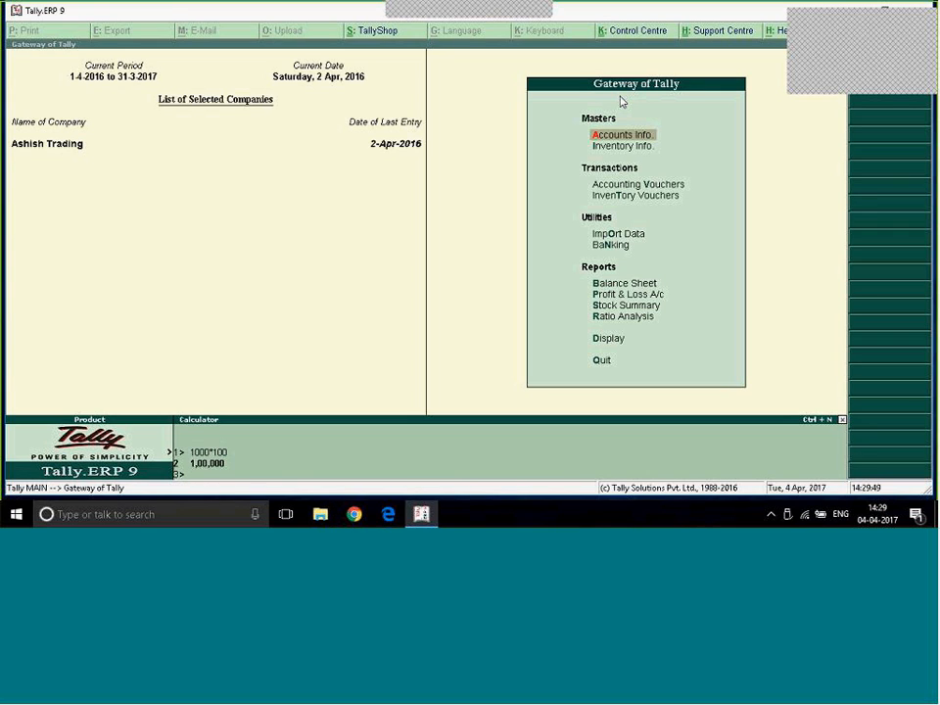
pyautogui.hotkey('ctrl', 'm')
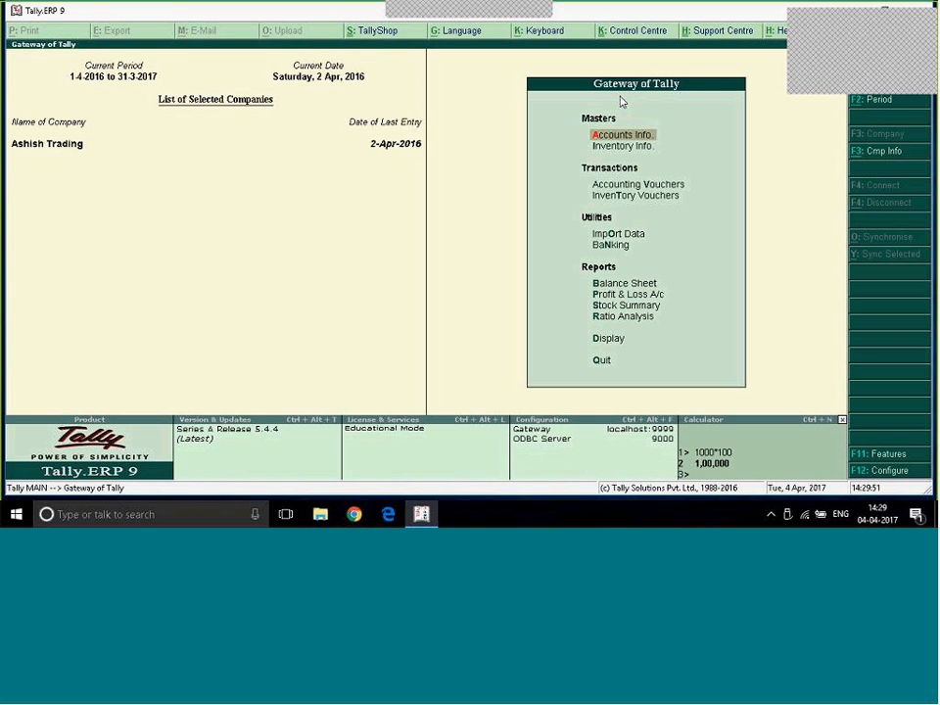
pyautogui.press('Down')
pyautogui.press('Down')
pyautogui.press('Down')
pyautogui.press('Down')
pyautogui.press('Down')
pyautogui.press('Down')
pyautogui.press('Down')
pyautogui.press('Down')
pyautogui.press('Down')
pyautogui.press('Down')
pyautogui.press('Down')
pyautogui.press('Down')
pyautogui.press('Down')
pyautogui.press('Down')
pyautogui.press('Down')
pyautogui.press('Down')
pyautogui.press('Down')
pyautogui.press('Down')
pyautogui.press('Down')
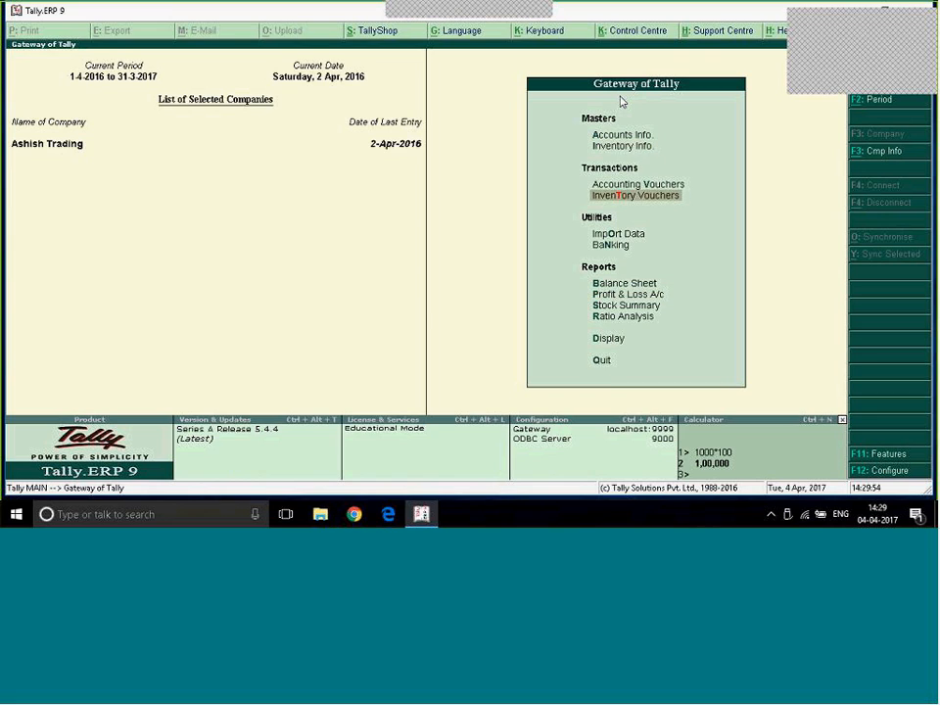
pyautogui.press('Down')
pyautogui.press('Down')
pyautogui.press('Down')
pyautogui.press('Down')
pyautogui.press('Down')
pyautogui.press('Down')
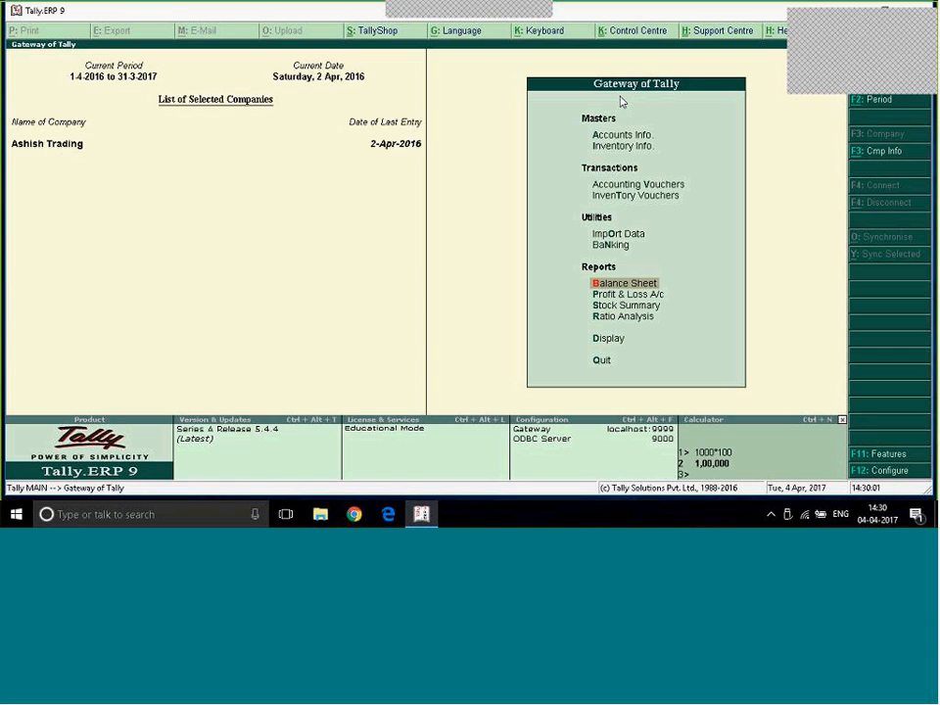
# - Calculate 12000/10 in the built-in calculator and return to the Gateway of Tally
pyautogui.hotkey('ctrl', 'n')
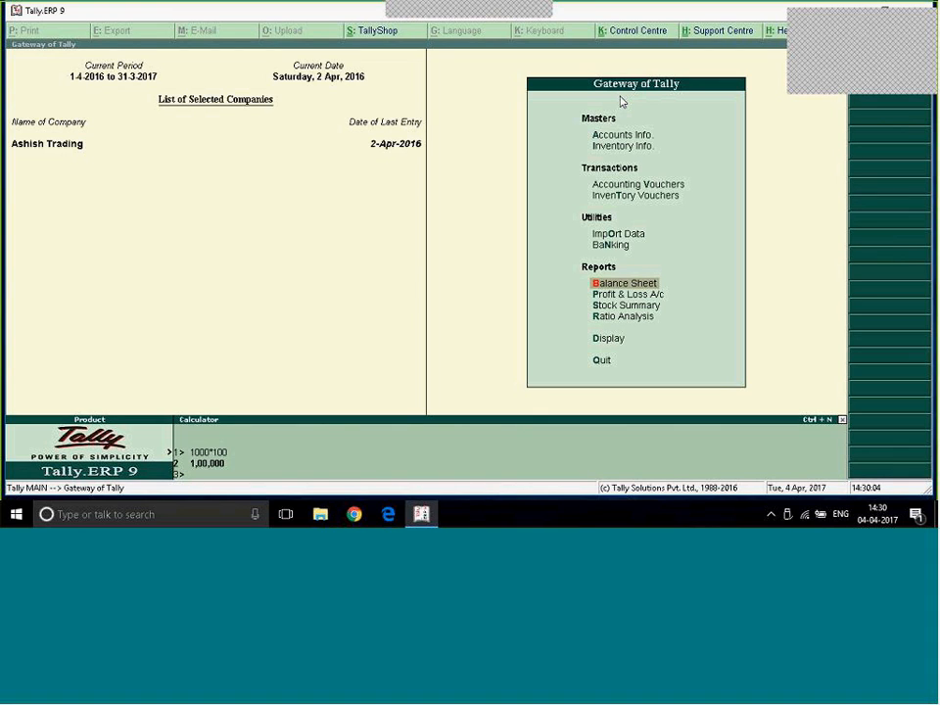
pyautogui.write('12000/10')
pyautogui.press('Return')
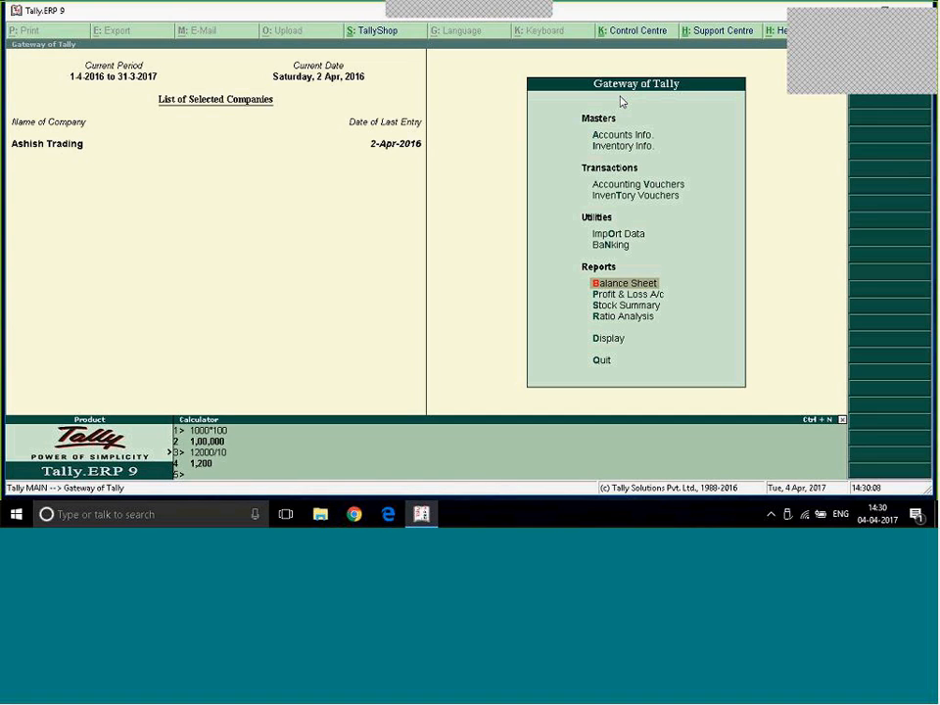
pyautogui.hotkey('ctrl', 'm')
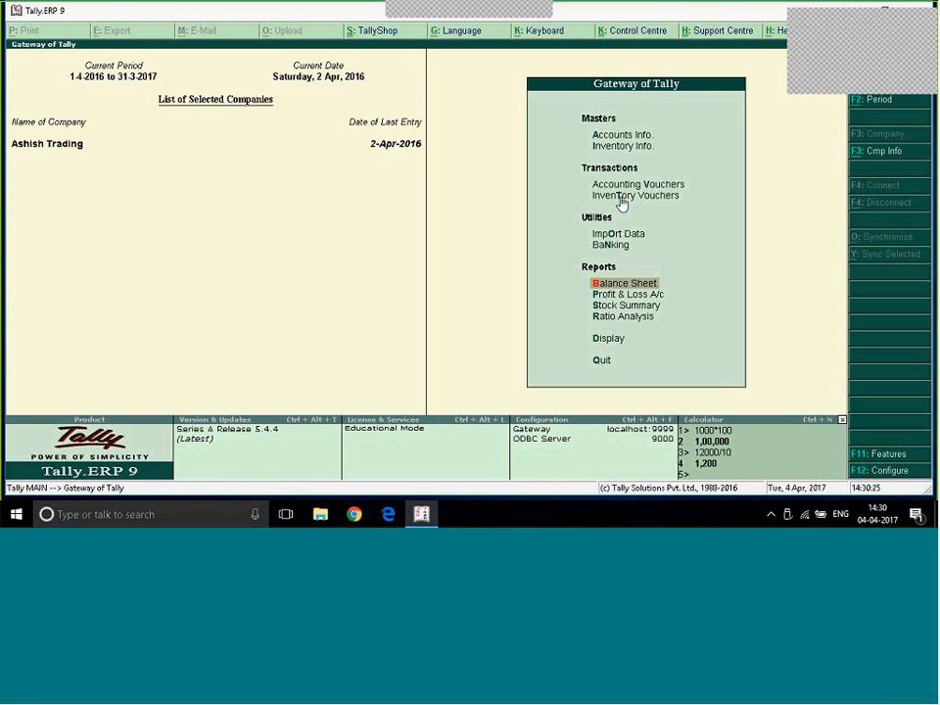
# - View the blank single ledger creation form, leave it without saving and return to the Gateway of Tally
pyautogui.press('a')
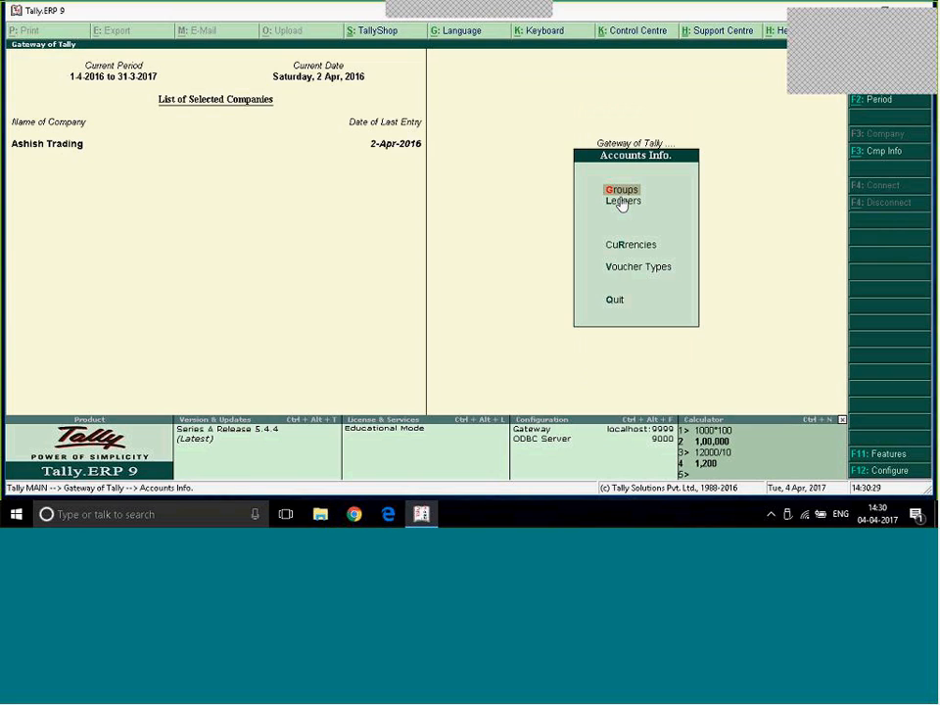
pyautogui.press('l')
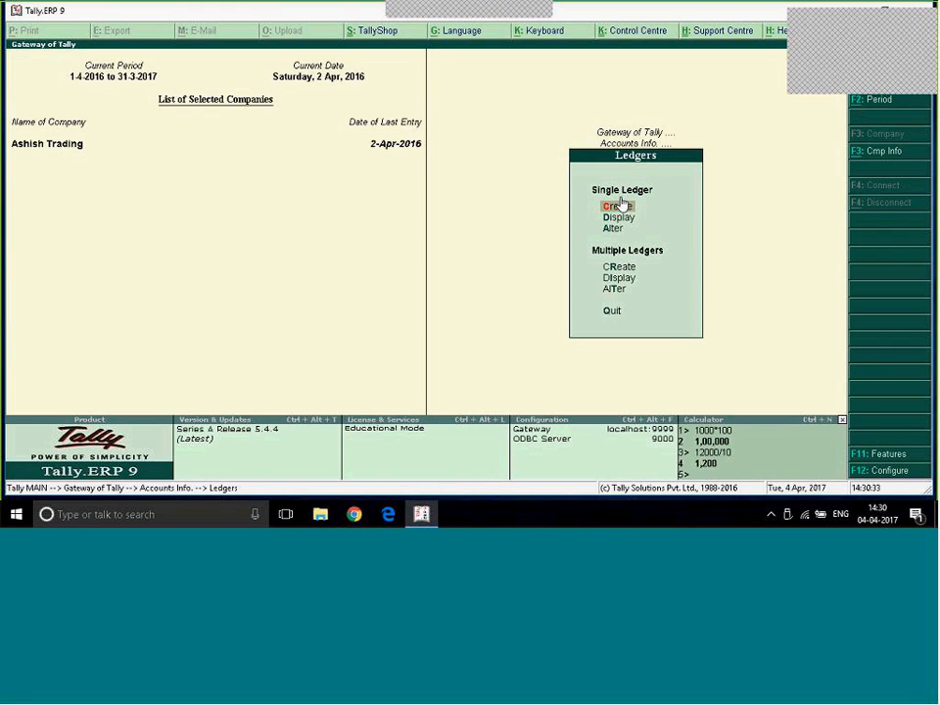
pyautogui.click(620, 205)
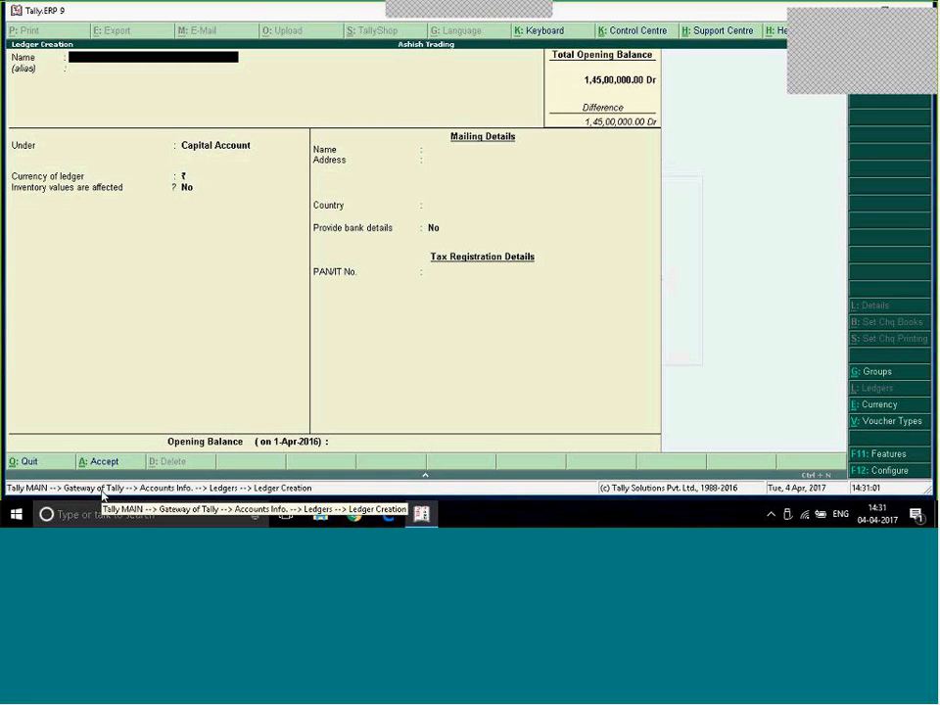
pyautogui.press('Escape')
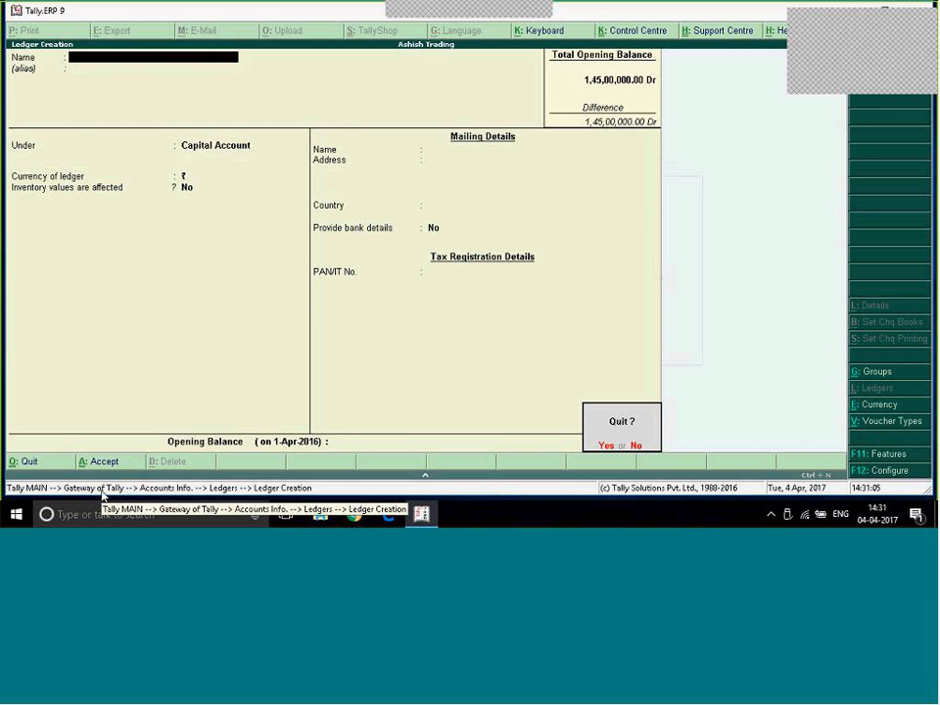
pyautogui.press('Return')
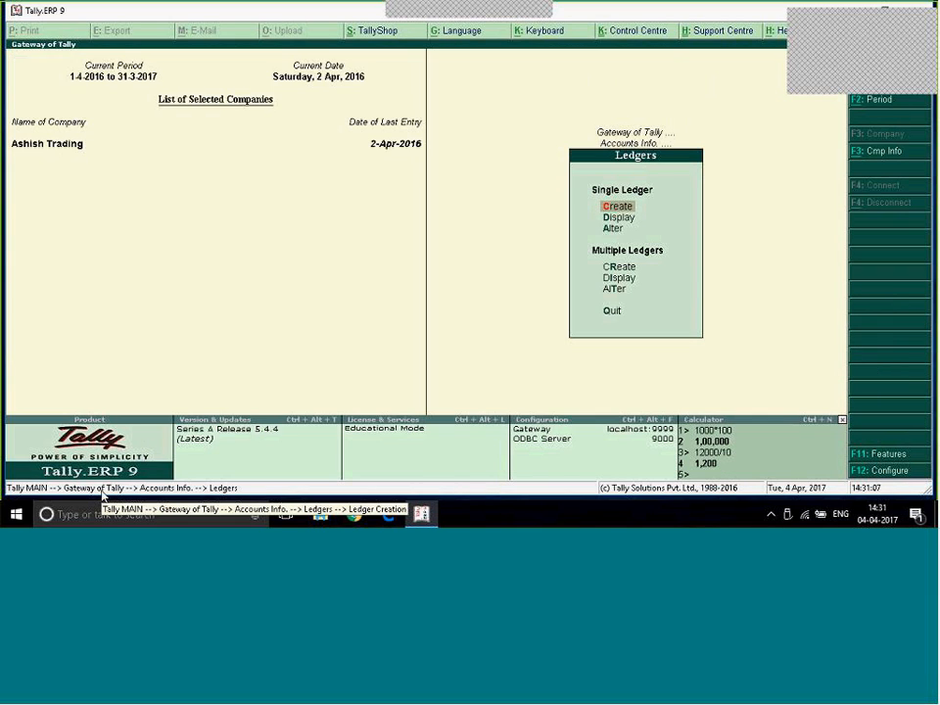
pyautogui.press('Escape')
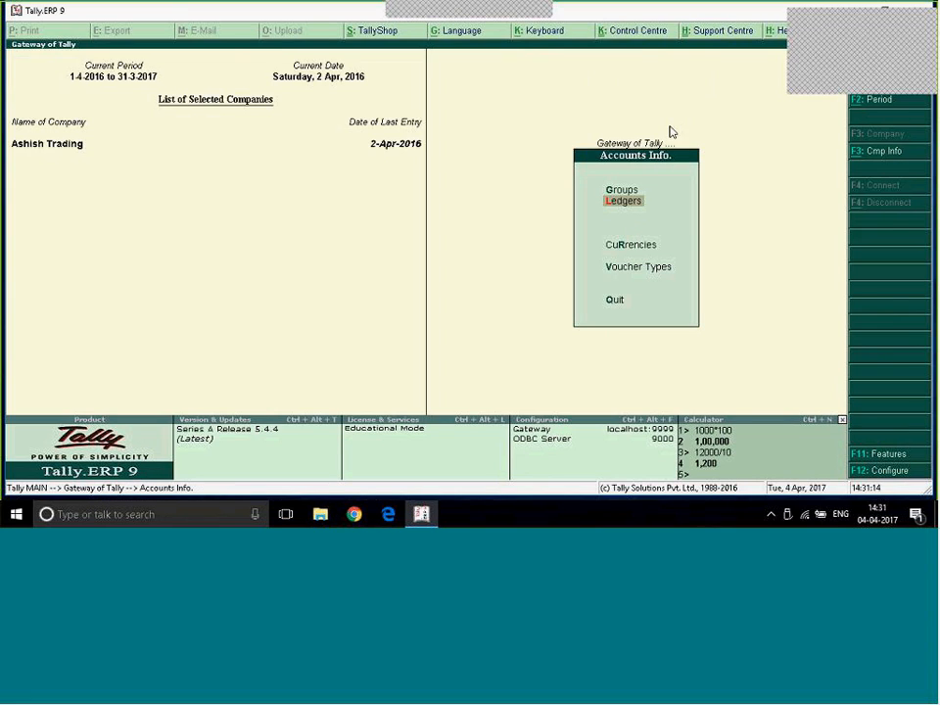
pyautogui.press('Escape')
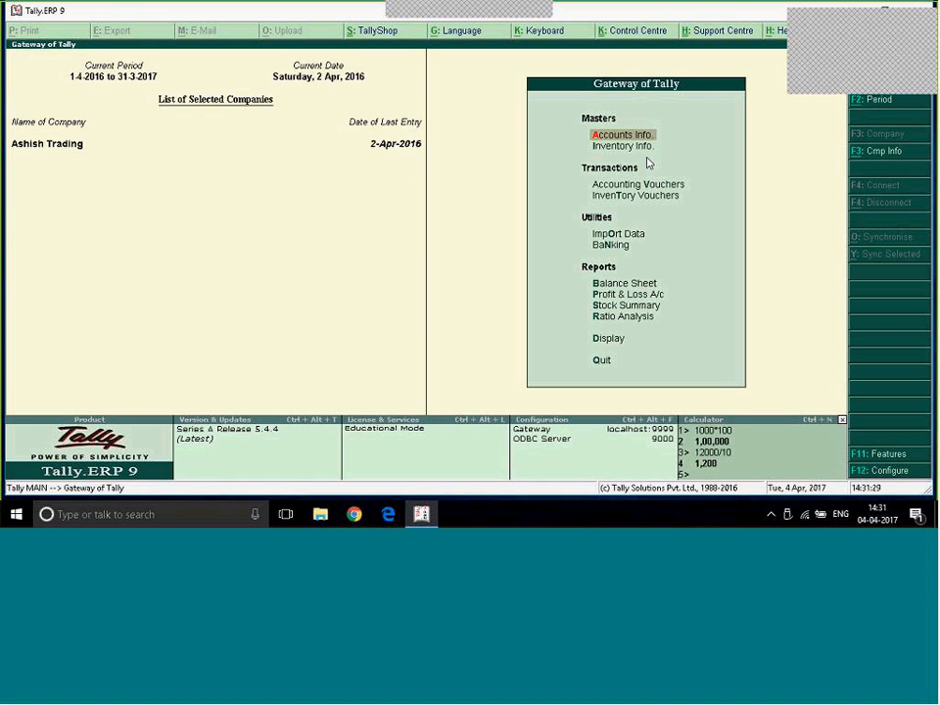
# - Display the Statistics report from the Statements of Accounts
pyautogui.press('d')
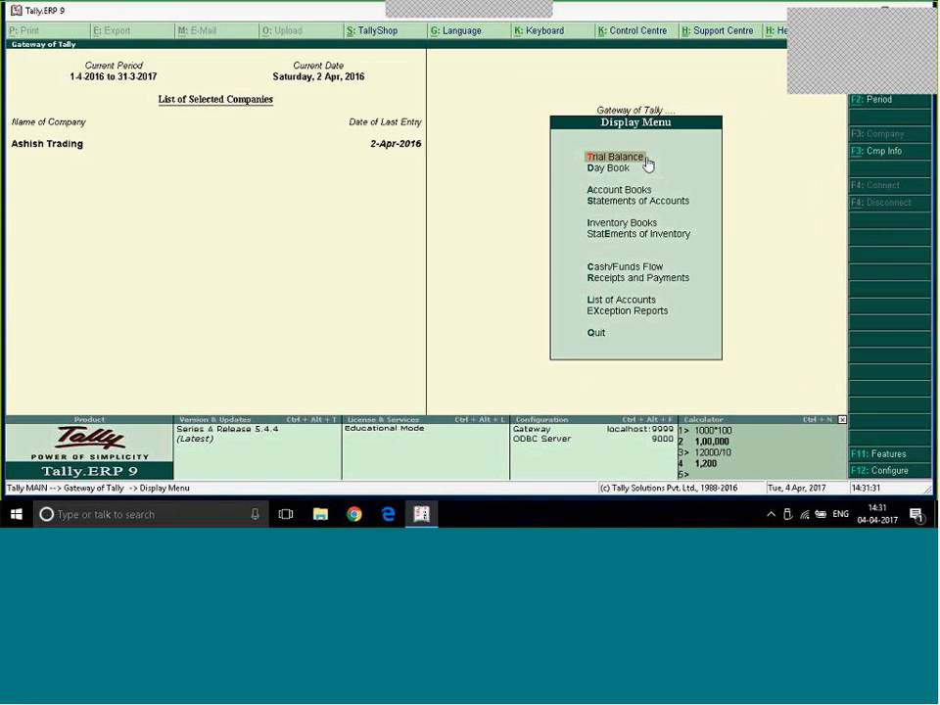
pyautogui.press('a')
pyautogui.press('Escape')
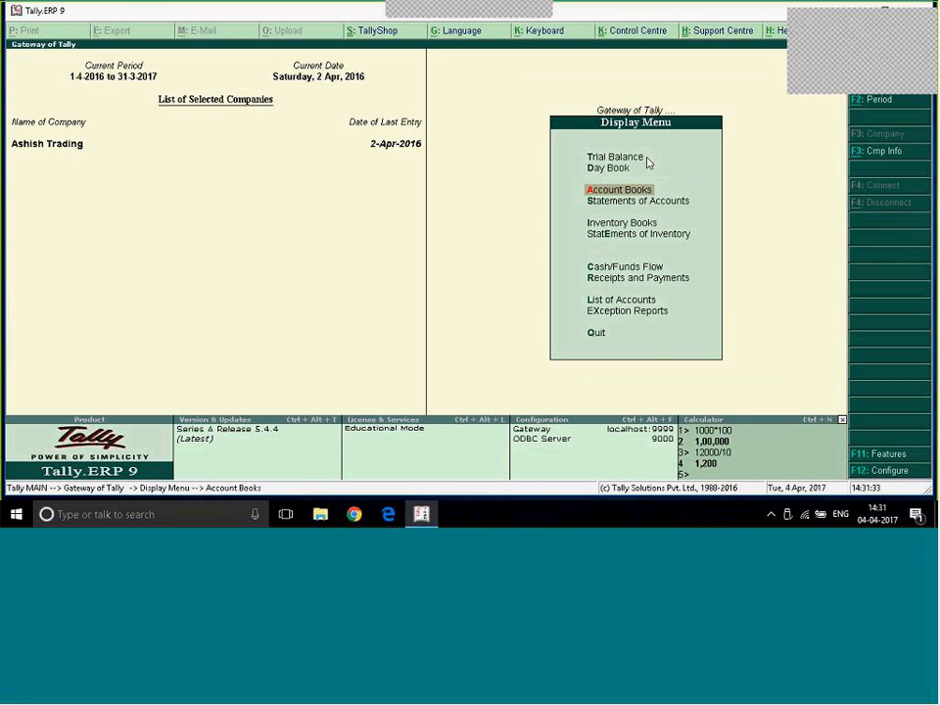
pyautogui.press('s')
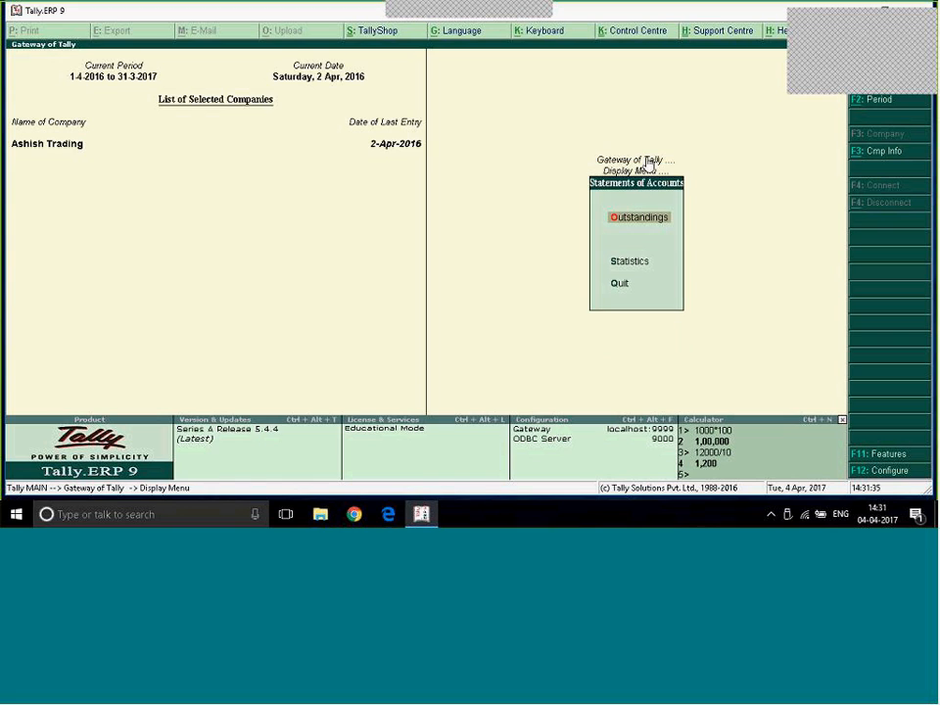
pyautogui.press('t')
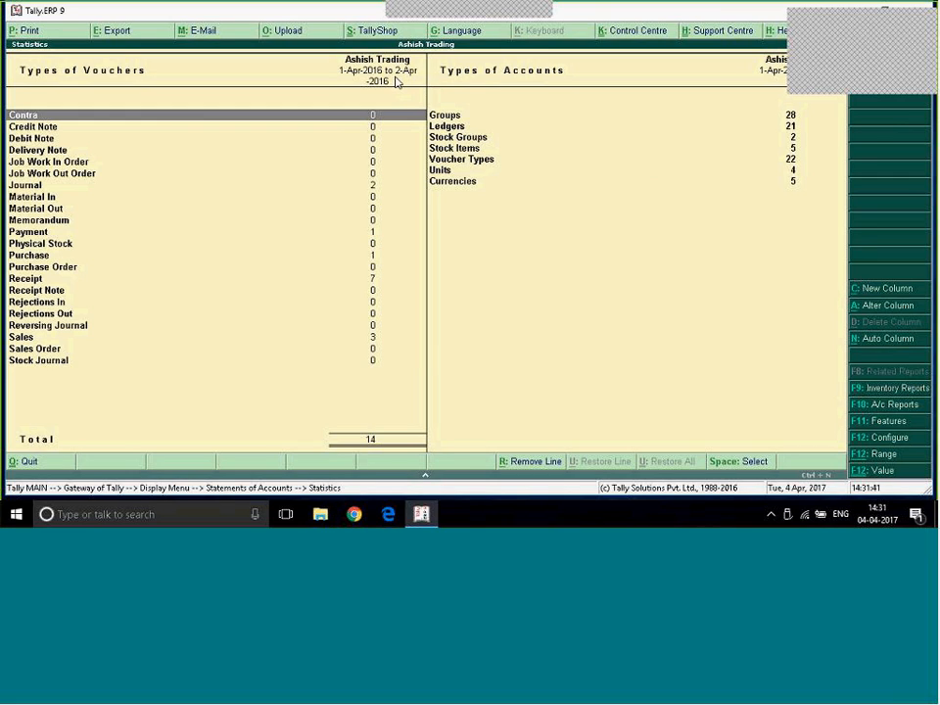
# - Examine the list of ledgers behind the Ledgers entry of the Statistics report and return to the report
pyautogui.press('Right')
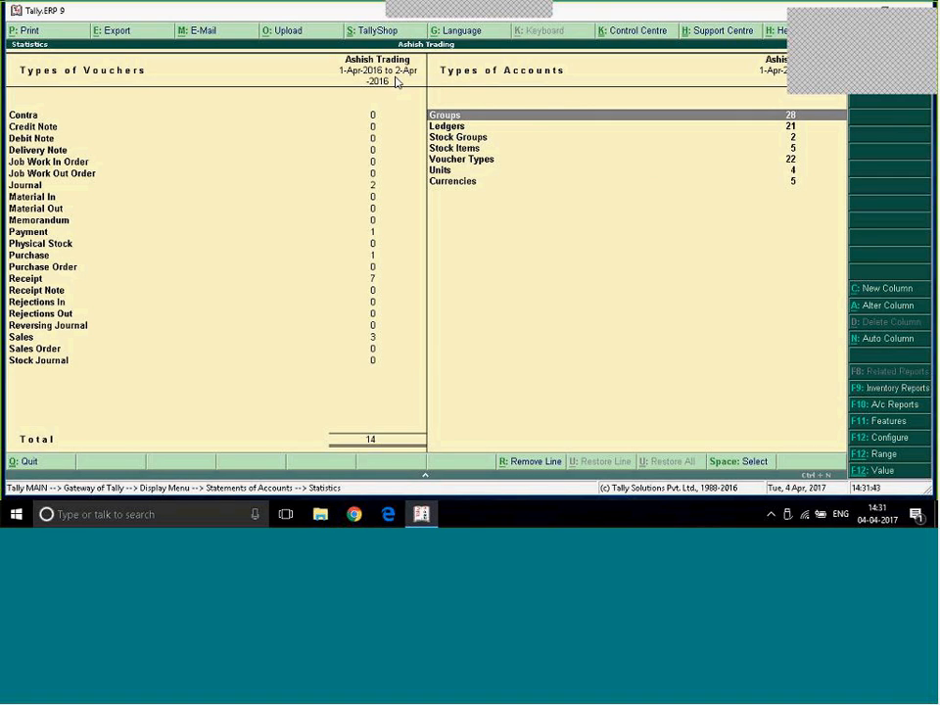
pyautogui.press('Down')
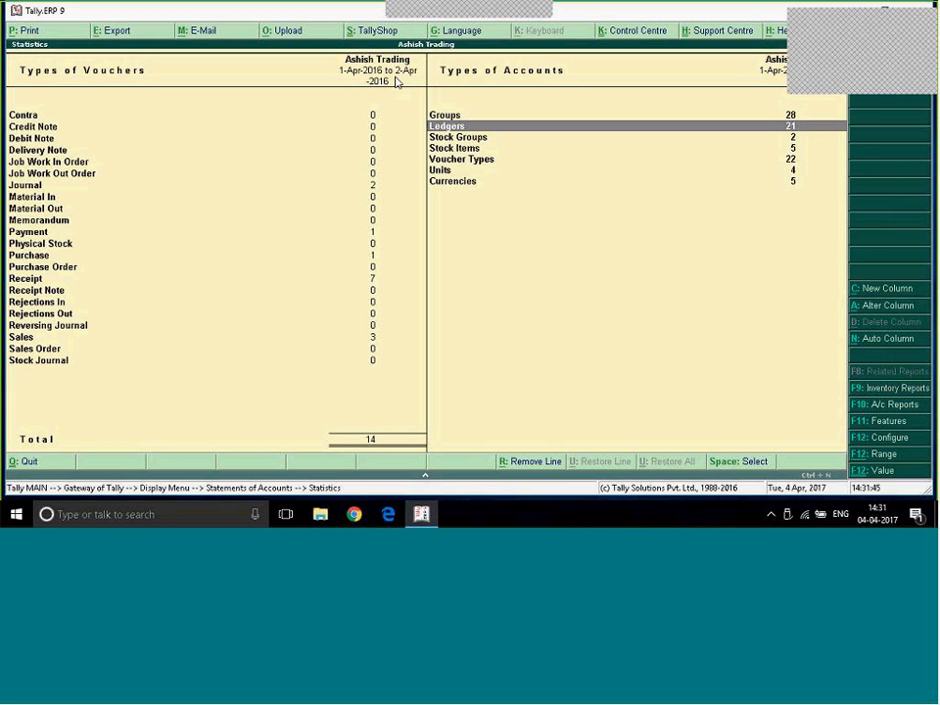
pyautogui.press('Return')
pyautogui.press('Return')
pyautogui.press('Escape')
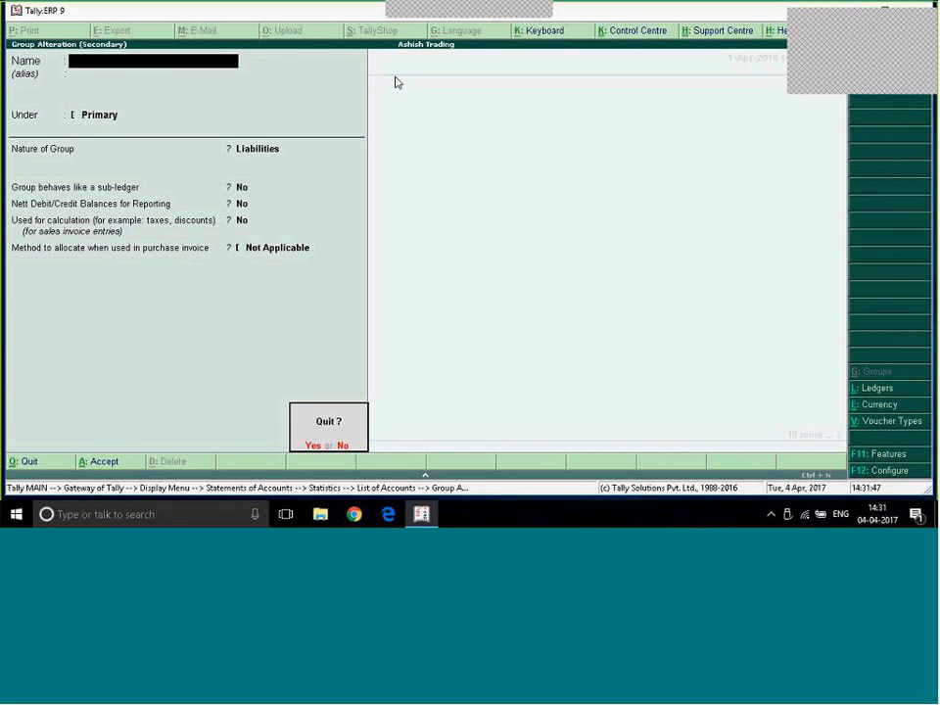
pyautogui.press('Return')
pyautogui.press('Down')
pyautogui.press('Down')
pyautogui.press('Down')
pyautogui.press('Down')
pyautogui.press('Down')
pyautogui.press('Down')
pyautogui.press('Down')
pyautogui.press('Down')
pyautogui.press('Down')
pyautogui.press('Down')
pyautogui.press('Down')
pyautogui.press('Down')
pyautogui.press('Down')
pyautogui.press('Down')
pyautogui.press('Down')
pyautogui.press('Down')
pyautogui.press('Down')
pyautogui.press('Down')
pyautogui.press('Down')
pyautogui.press('Down')
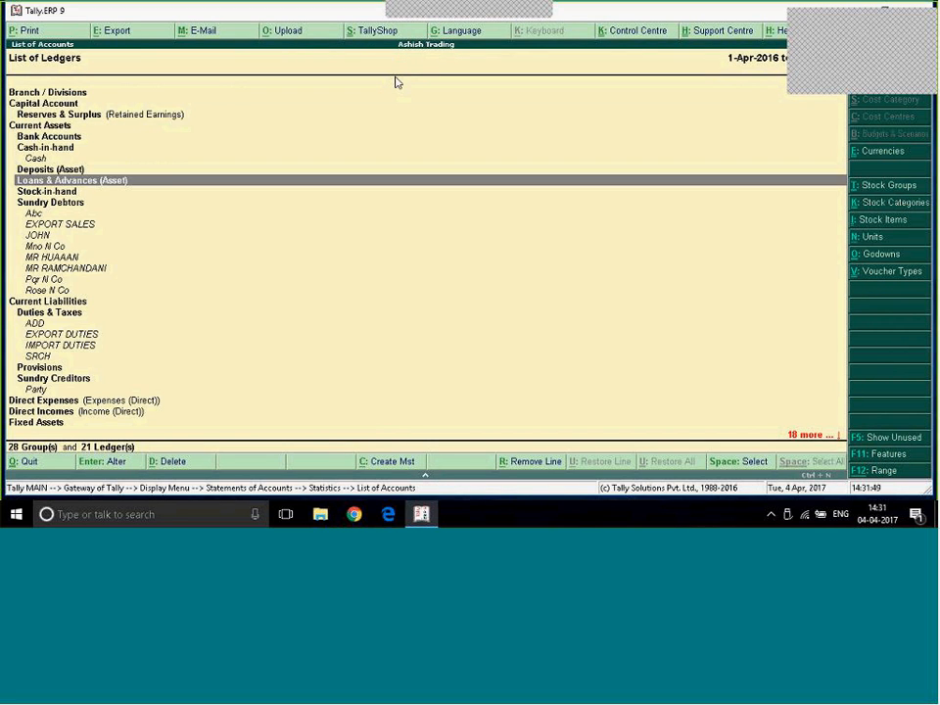
pyautogui.press('Down')
pyautogui.press('Down')
pyautogui.press('Down')
pyautogui.press('Down')
pyautogui.press('Down')
pyautogui.press('Down')
pyautogui.press('Down')
pyautogui.press('Down')
pyautogui.press('Down')
pyautogui.press('Up')
pyautogui.press('Up')
pyautogui.press('Up')
pyautogui.press('Up')
pyautogui.press('Up')
pyautogui.press('Up')
pyautogui.press('Up')
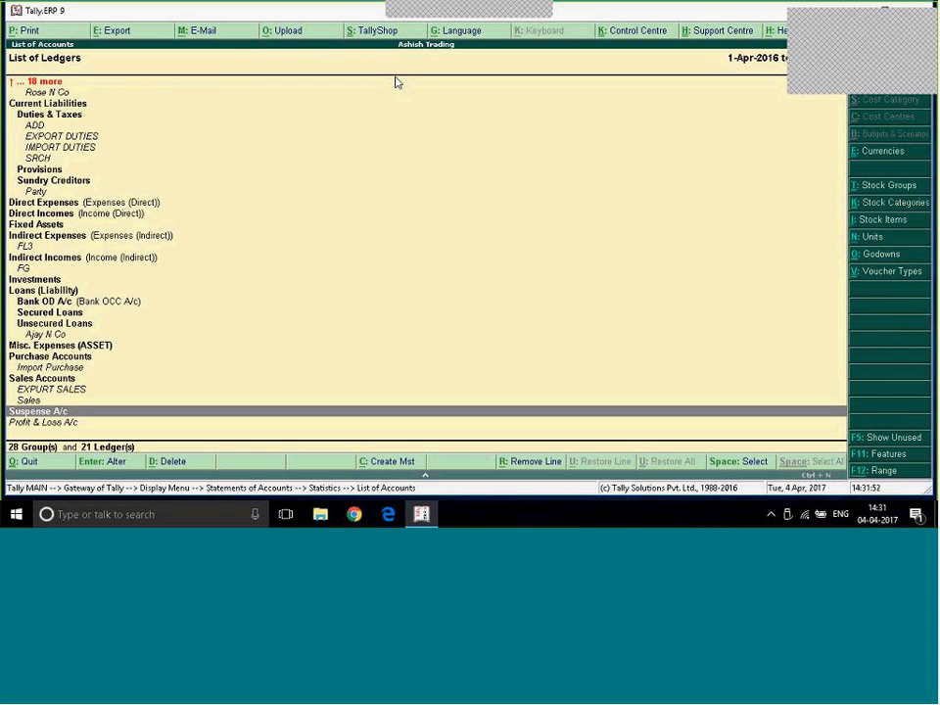
pyautogui.press('Escape')
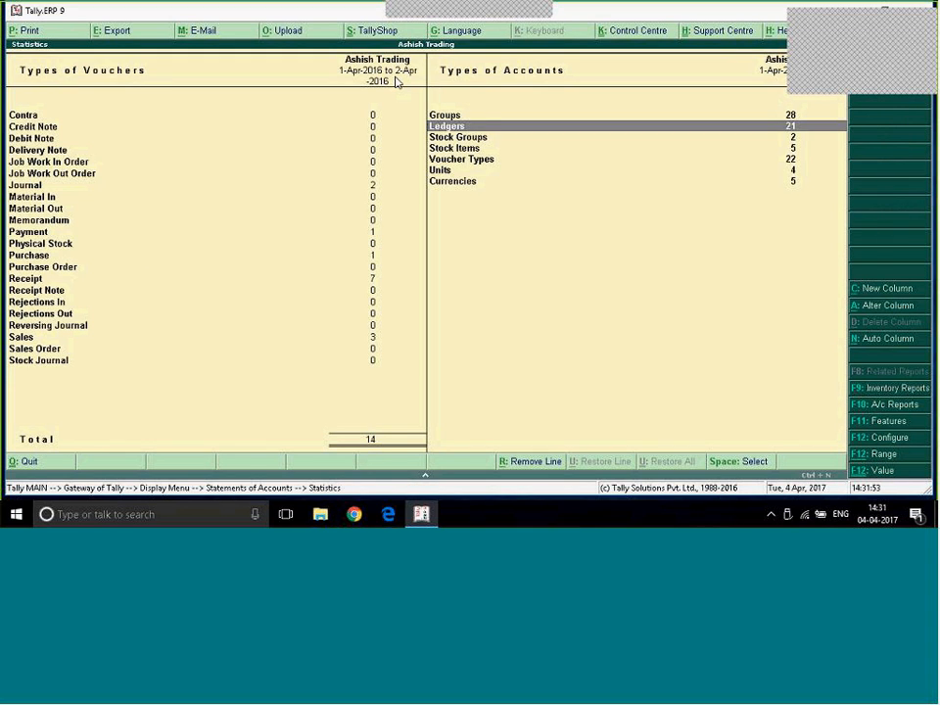
# - Review the remaining account types in the Statistics report down to Currencies and return to the Gateway of Tally
pyautogui.press('Down')
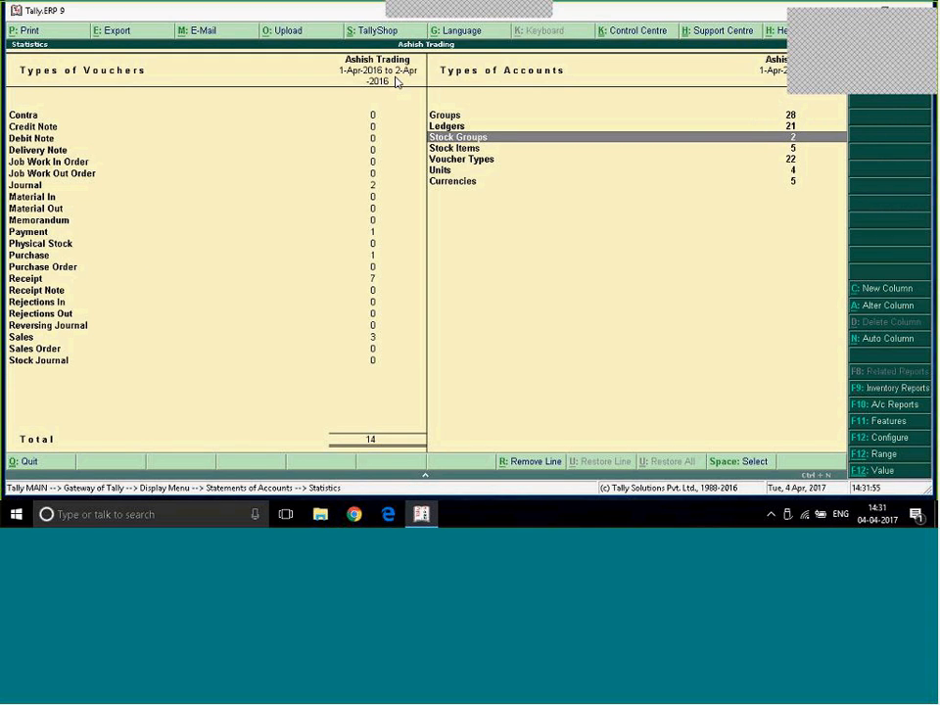
pyautogui.press('Down')
pyautogui.press('Down')
pyautogui.press('Down')
pyautogui.press('Down')
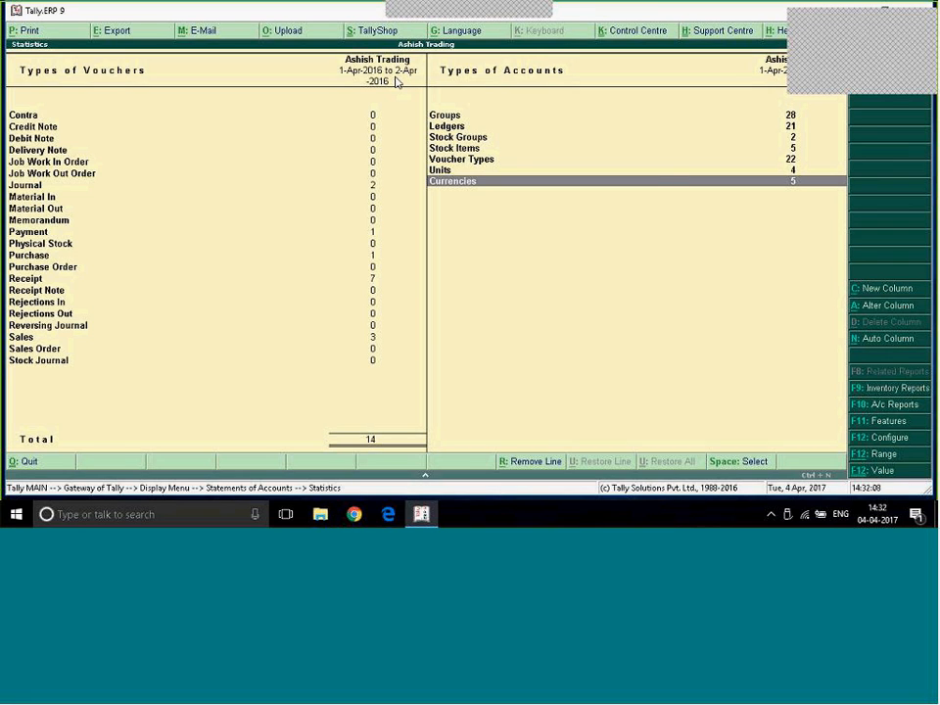
pyautogui.press('Escape')
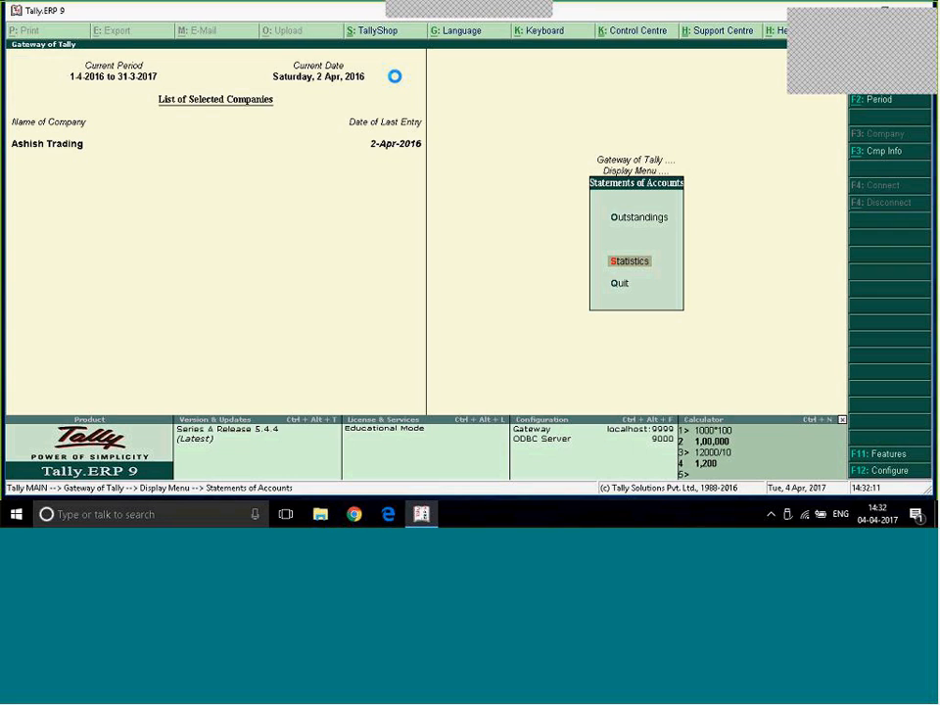
pyautogui.press('Escape')
pyautogui.press('Escape')
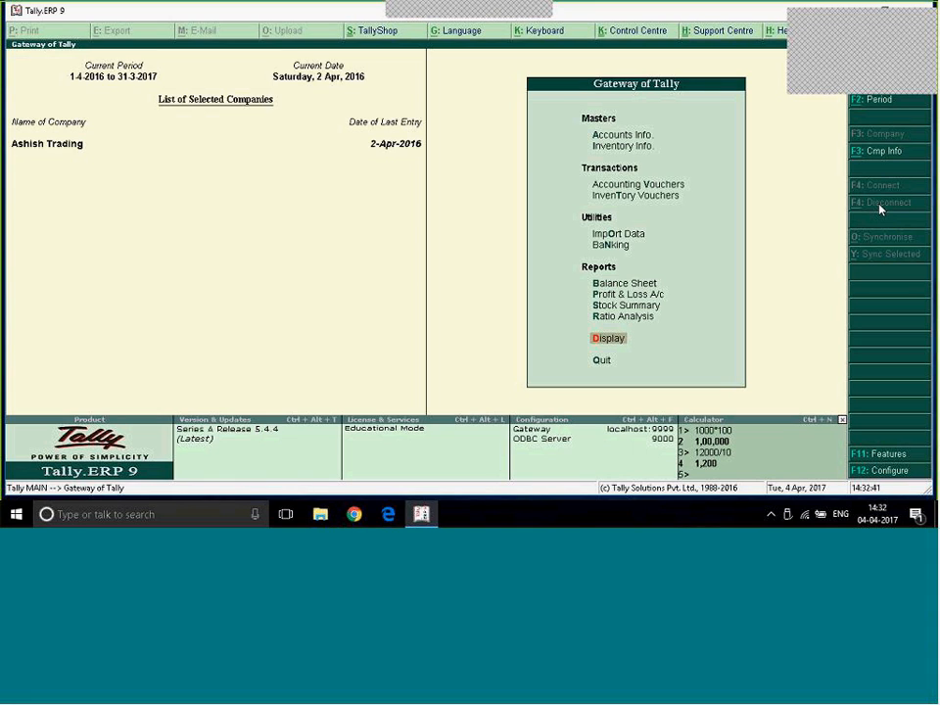
# - Open a new company creation form from Company Info
pyautogui.hotkey('alt', 'F3')
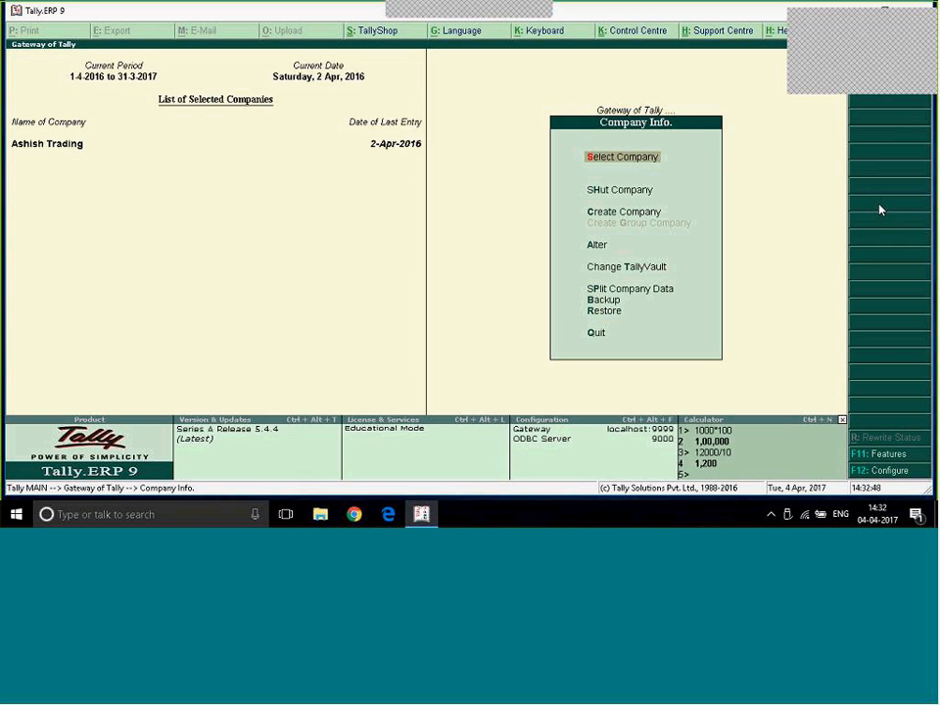
pyautogui.press('c')
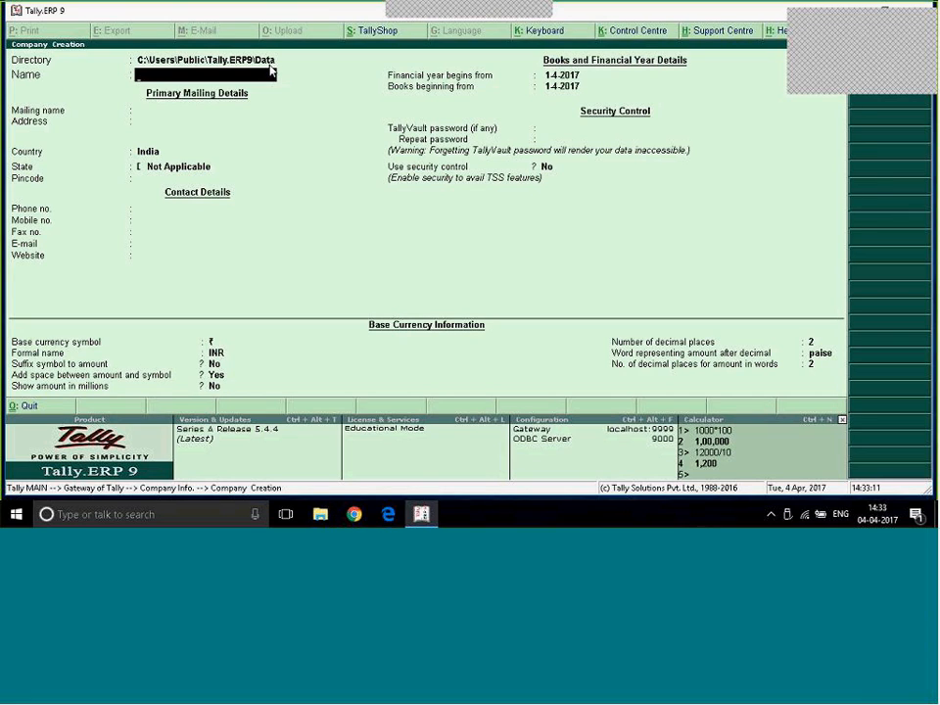
pyautogui.press('Up')
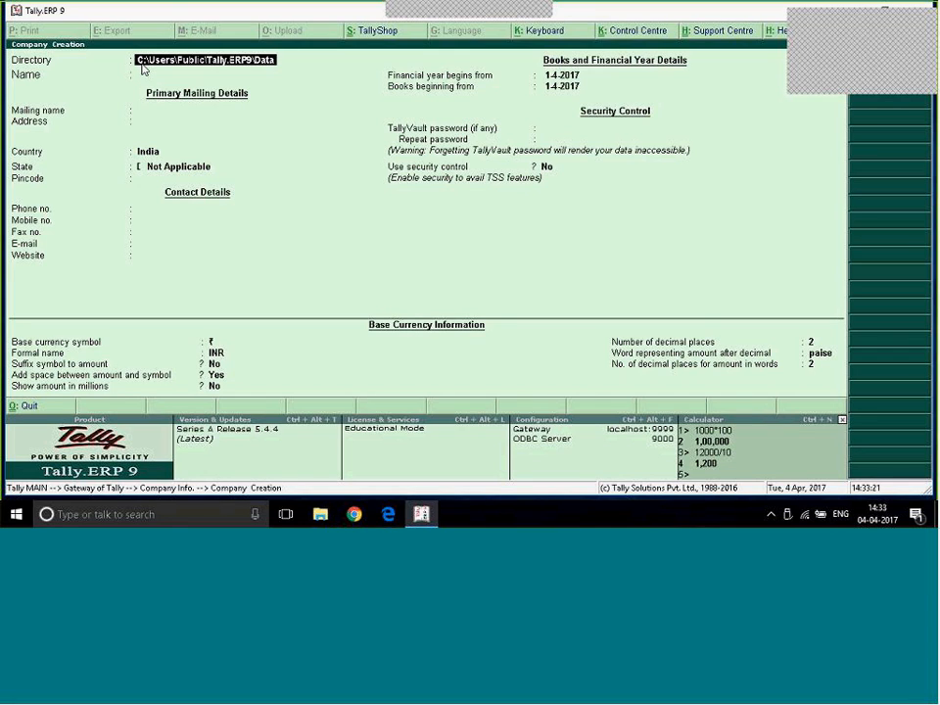
pyautogui.write('hfsjh')
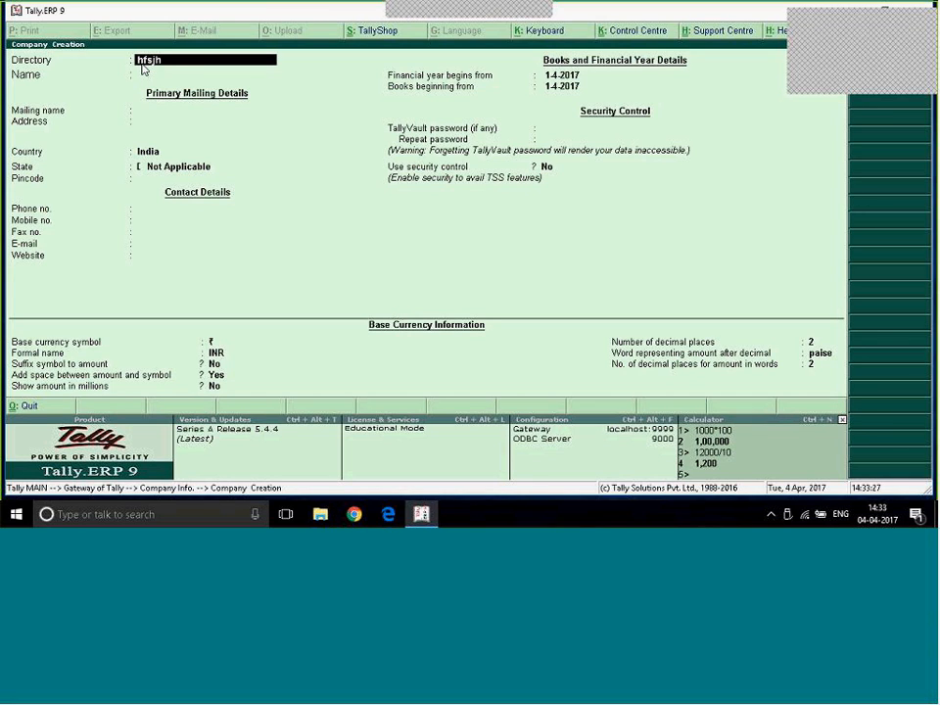
pyautogui.press('BackSpace')
pyautogui.press('BackSpace')
pyautogui.press('BackSpace')
pyautogui.press('BackSpace')
pyautogui.press('BackSpace')
pyautogui.press('Escape')
pyautogui.press('y')
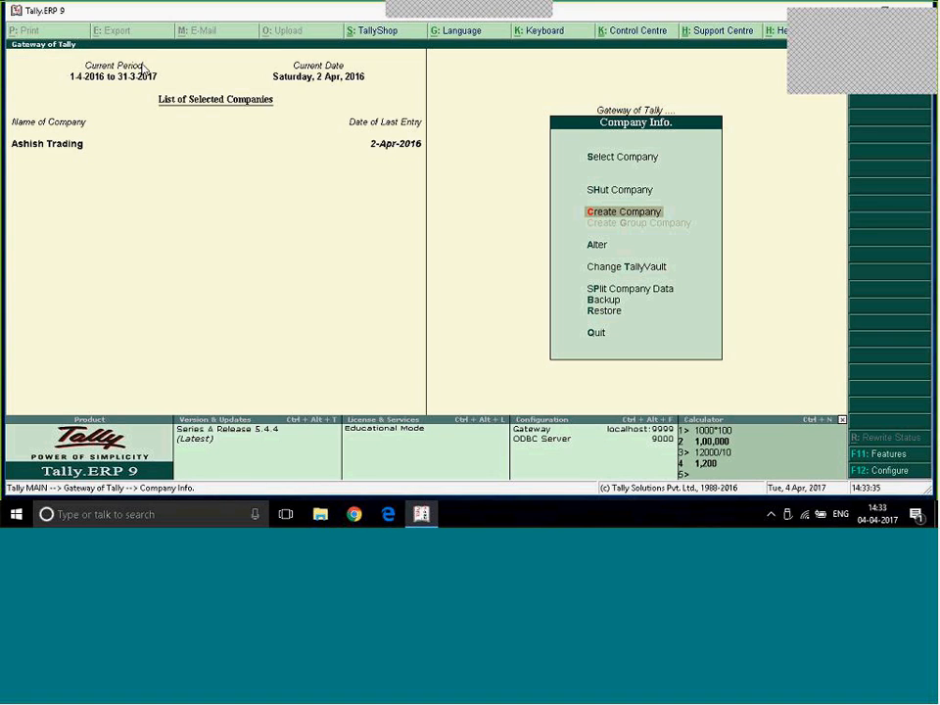
# - Start creating a company again and set its data directory to C:\Users\Public\Tally.ERP9\Data\Nimi
pyautogui.press('Return')
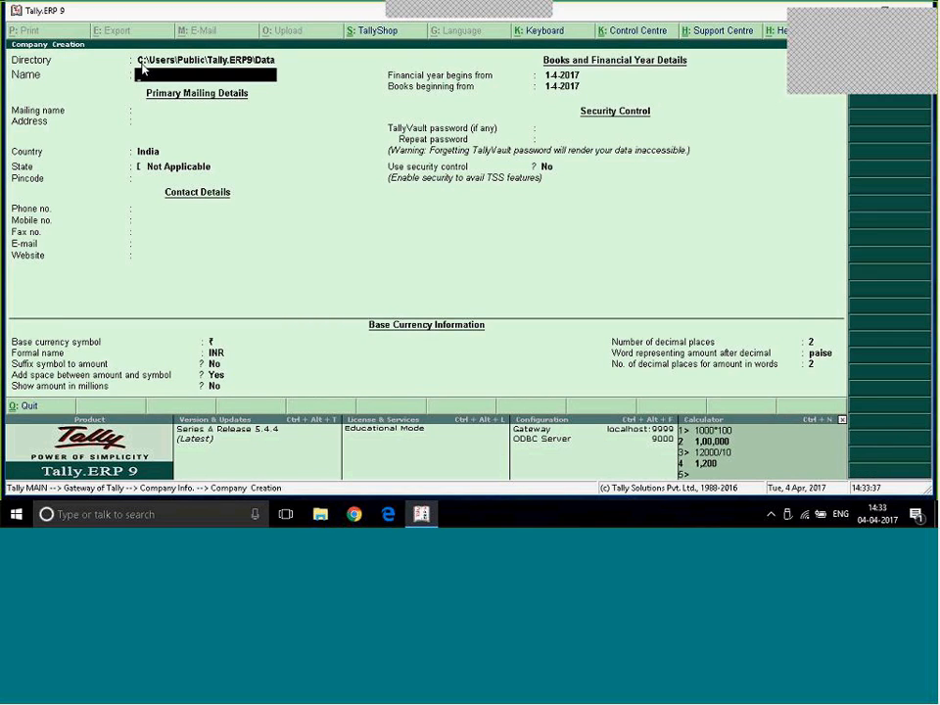
pyautogui.click(141, 62)
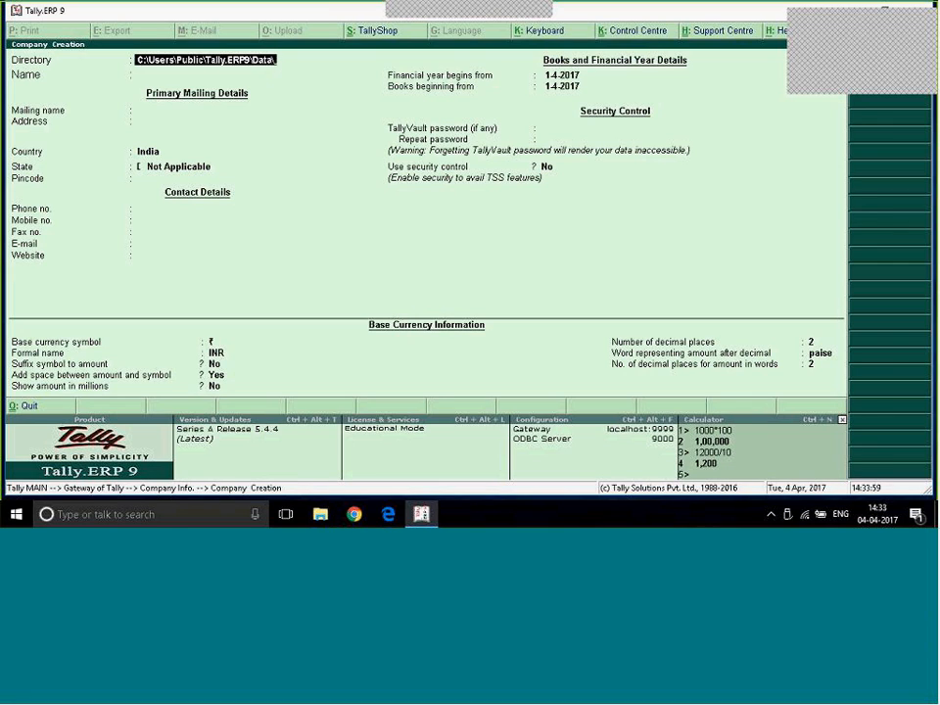
pyautogui.write('Nim')
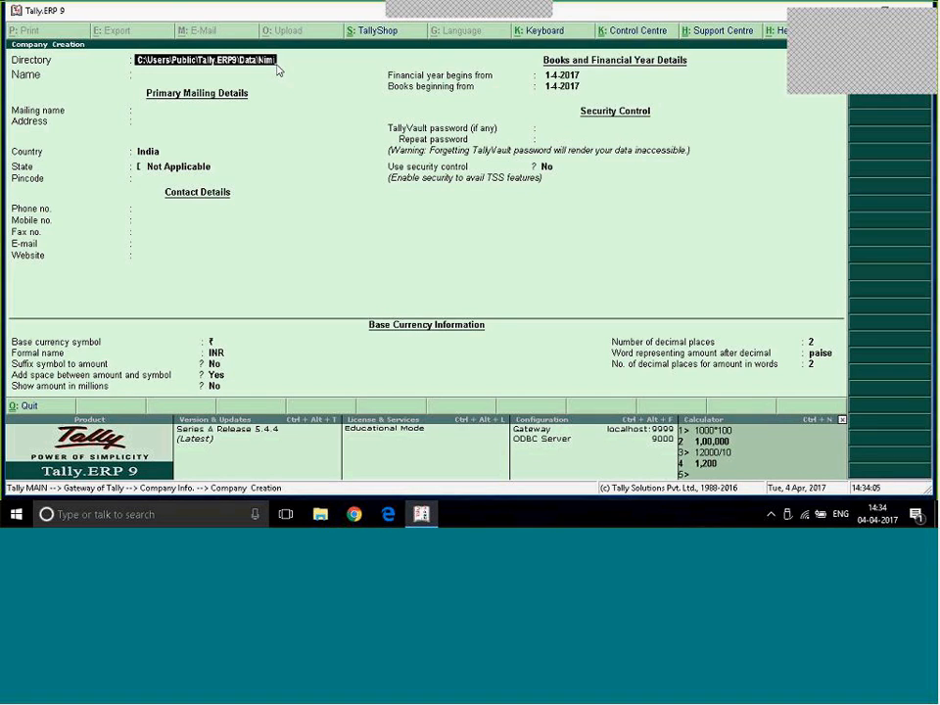
pyautogui.press('Return')
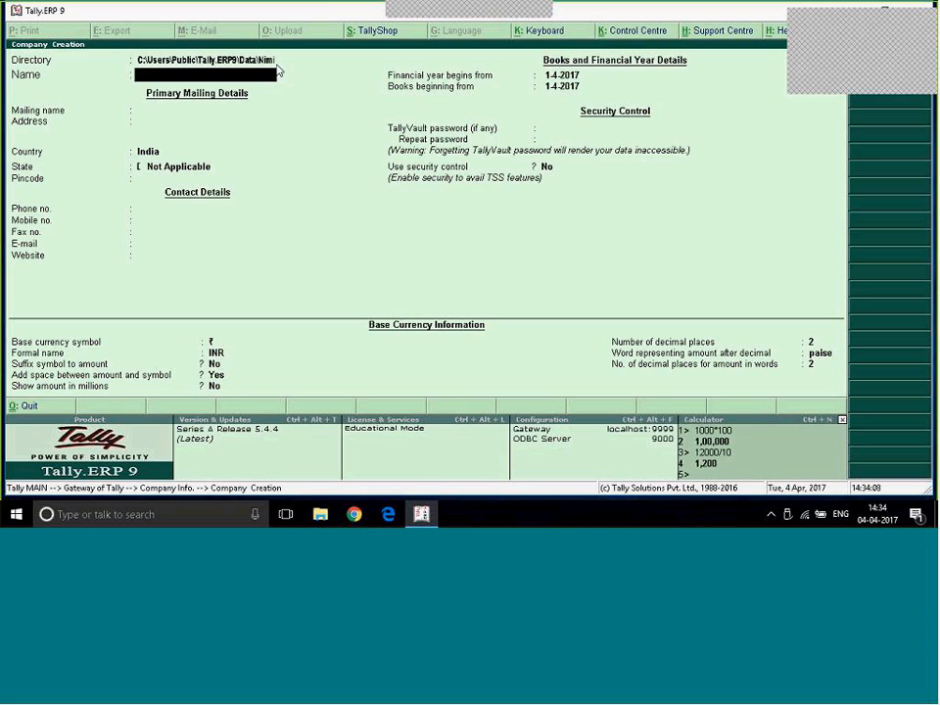
# - Name the company International Traders and accept the same text as its mailing name
pyautogui.write('International Traders')
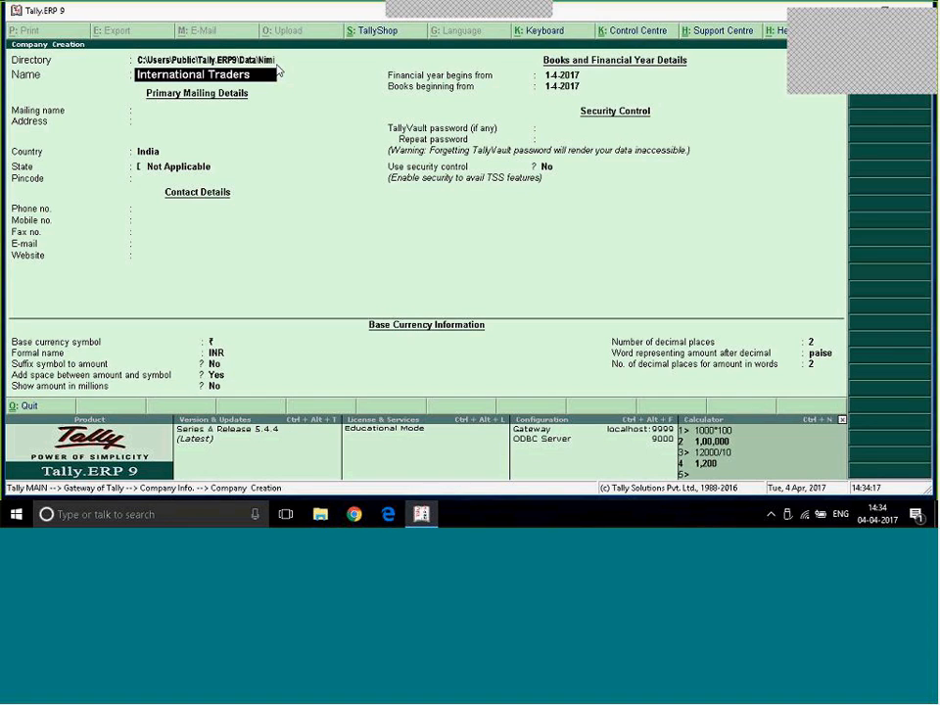
pyautogui.press('Return')
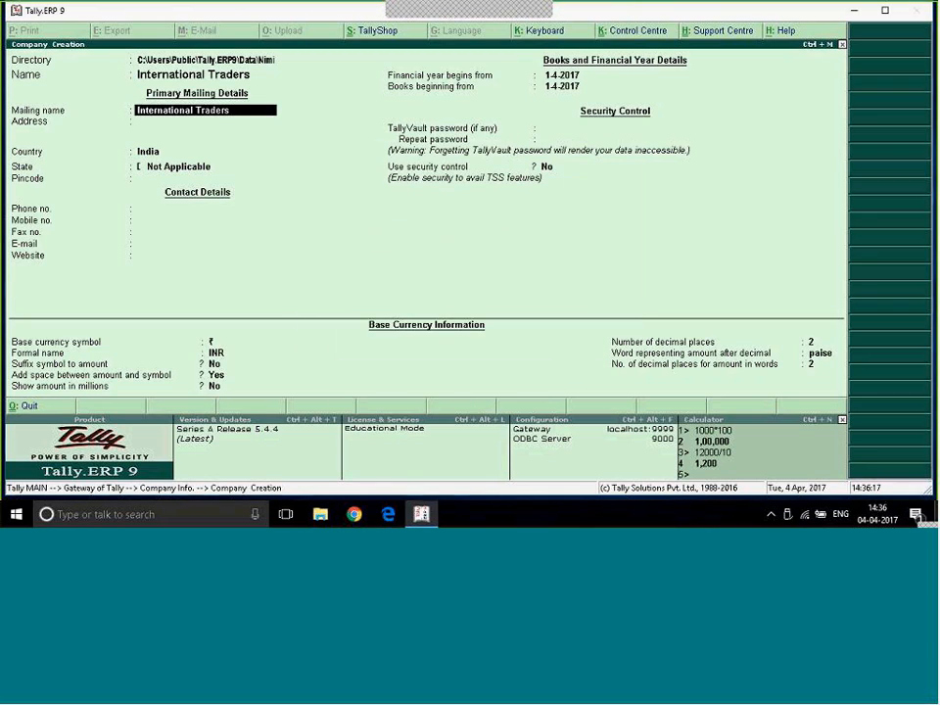
pyautogui.press('Return')
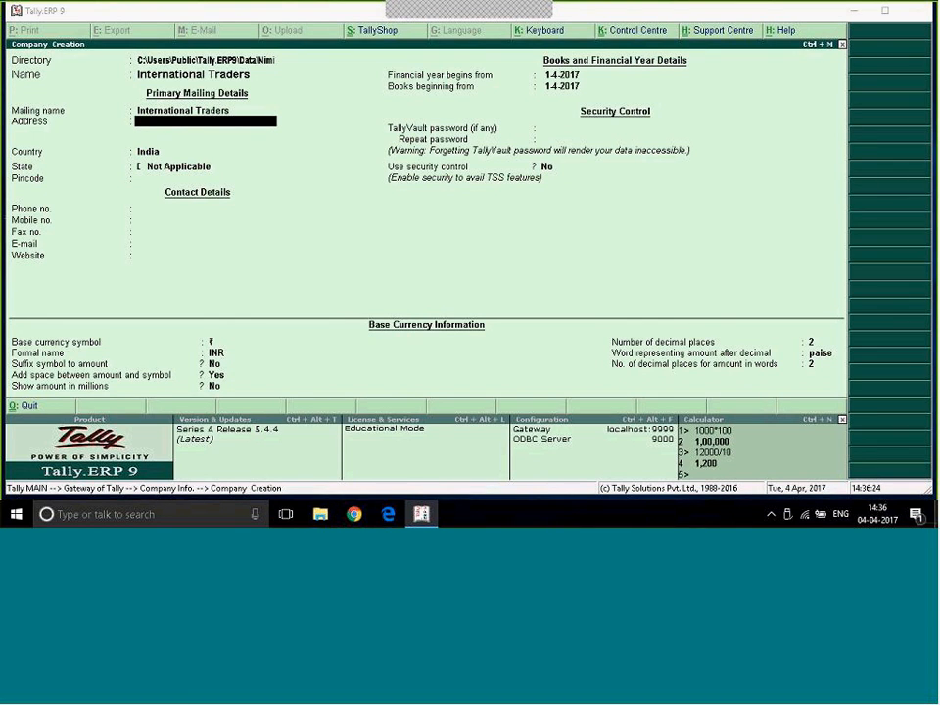
pyautogui.press('super+d')
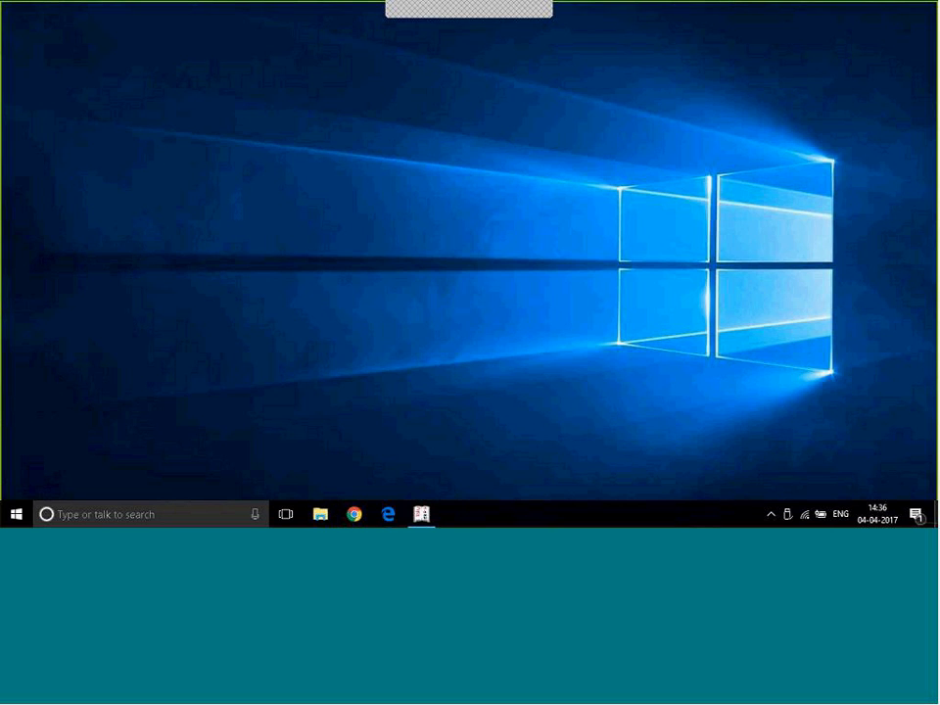
pyautogui.press('super+d')
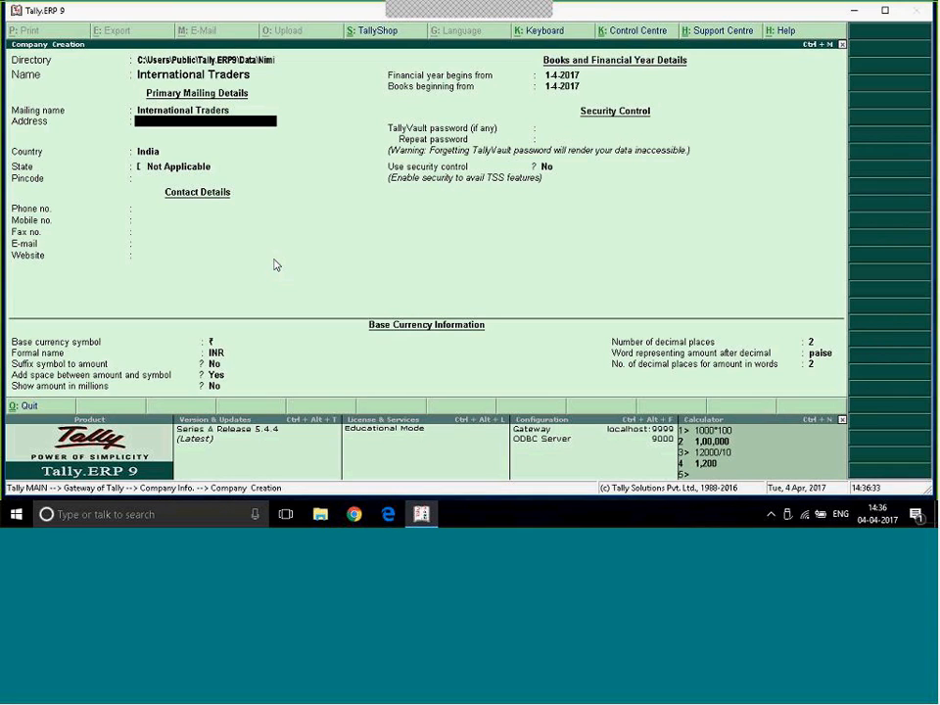
pyautogui.write('Malad, Mumbai')
pyautogui.press('Return')
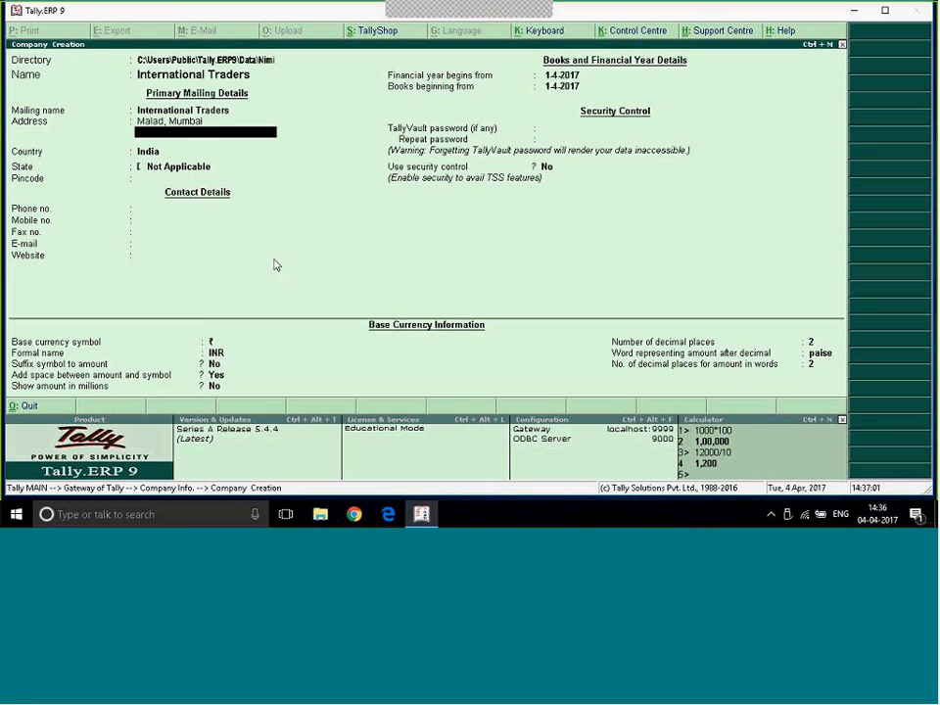
pyautogui.press('BackSpace')
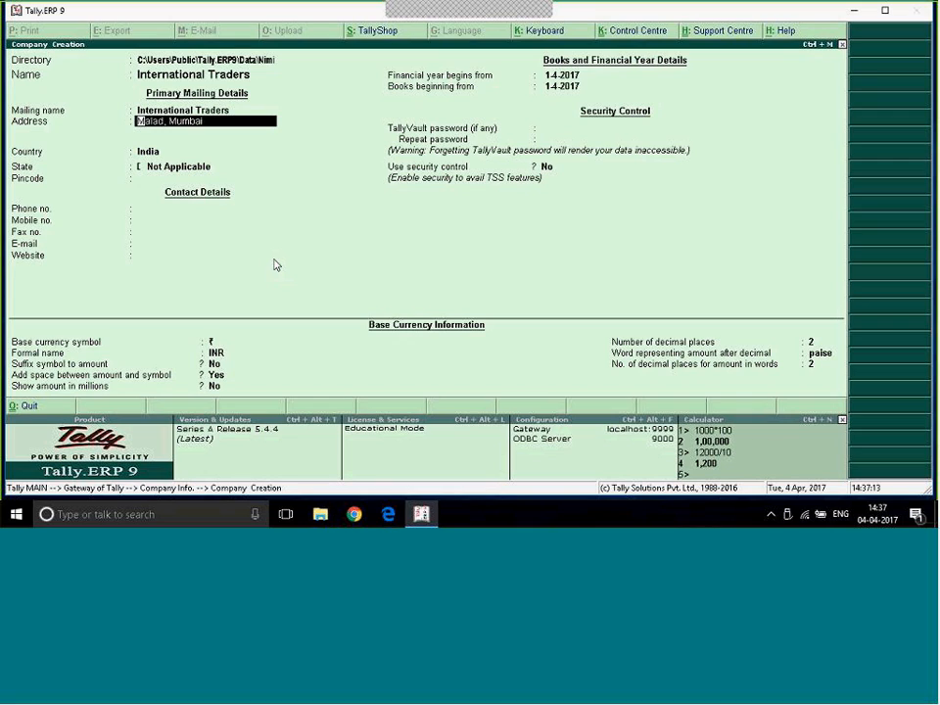
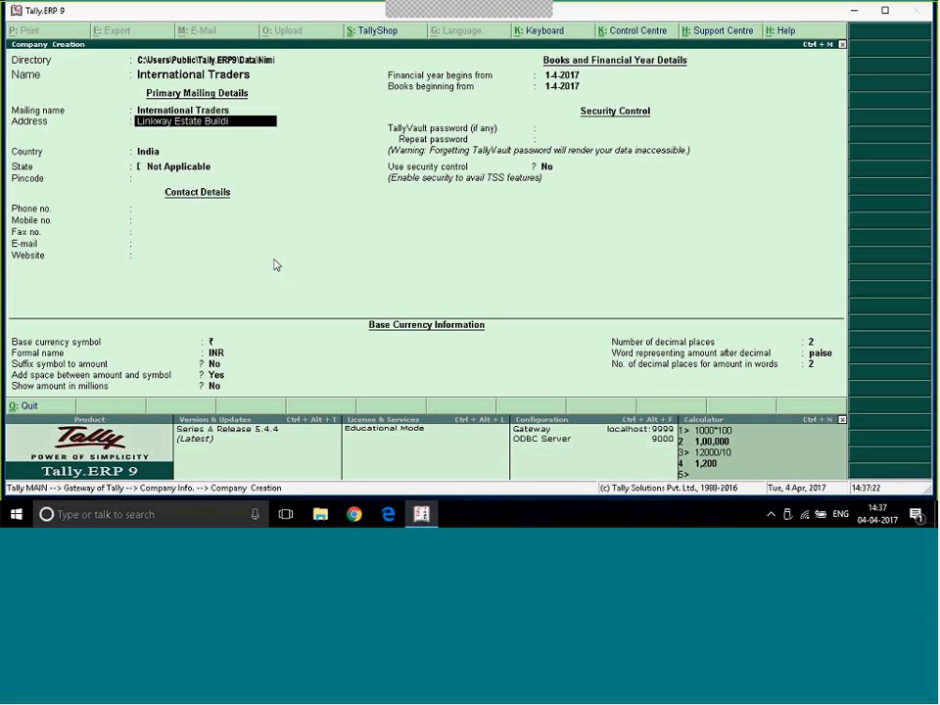
# - Replace the first line of the company's address with the building name and unit number
pyautogui.press('Return')
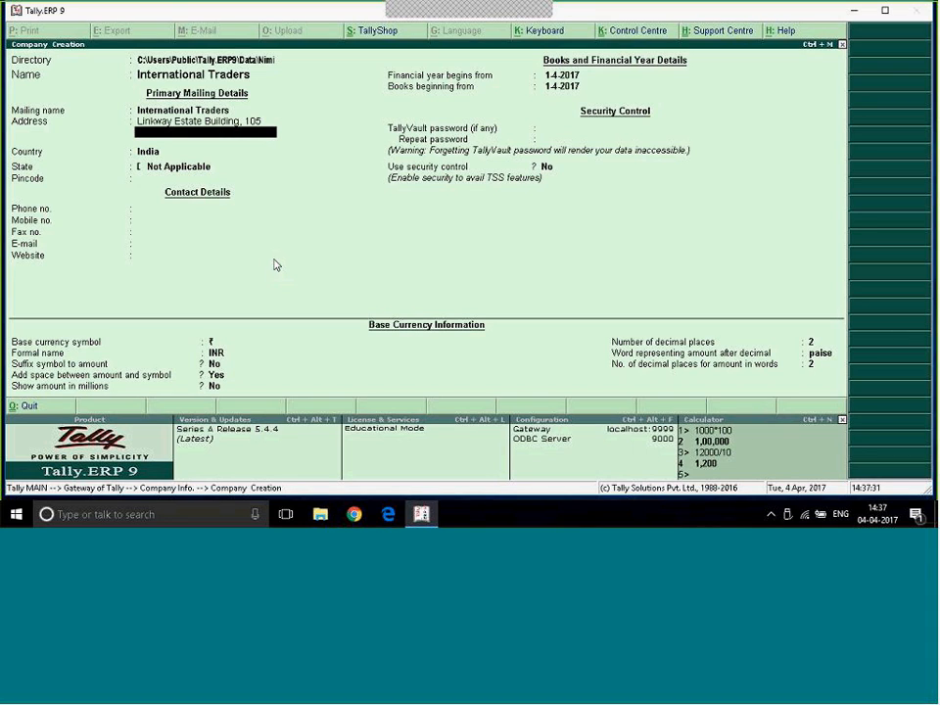
# - Enter the locality on the second line of the company's address
pyautogui.press('Return')
# - Add the city and two short filler lines to the company's address
pyautogui.write('Mu')
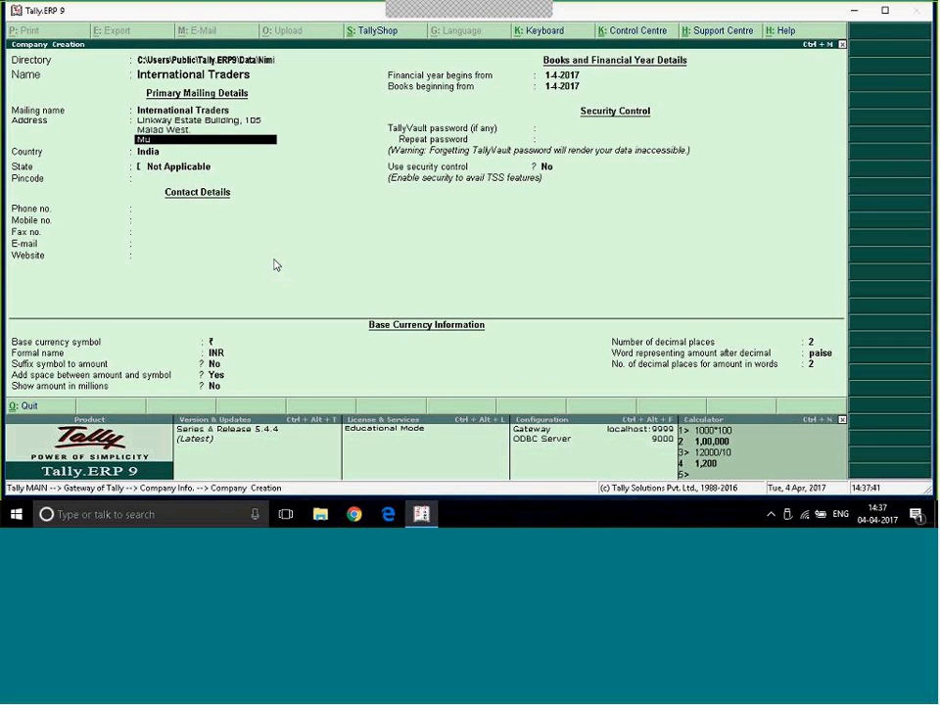
pyautogui.write('mbai')
pyautogui.press('Return')
pyautogui.write('Er')
pyautogui.press('Return')
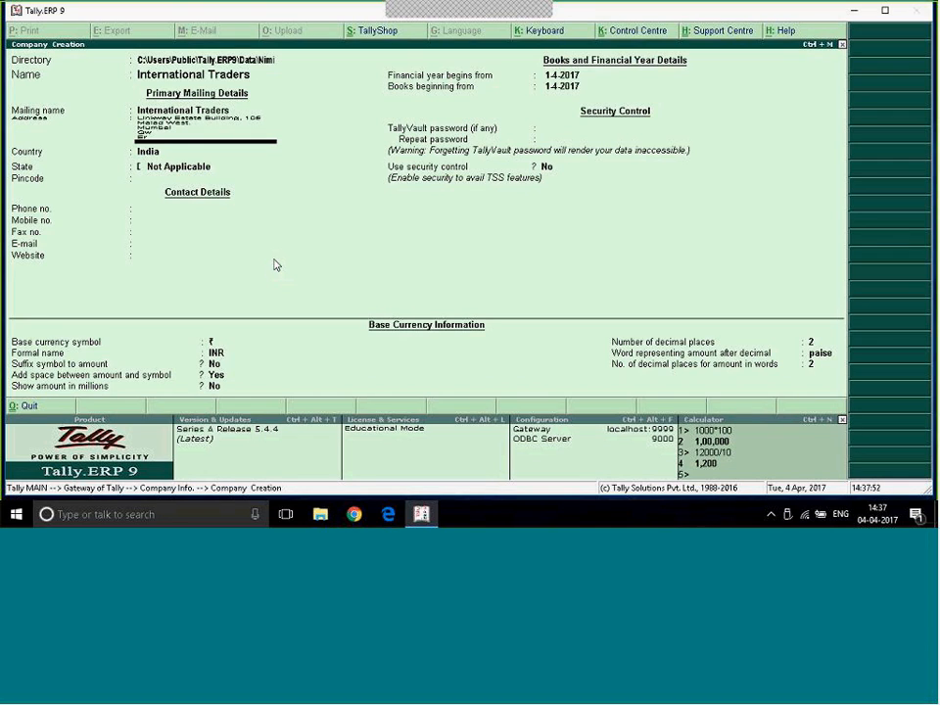
# - Clear the filler lines and the city line from the company's address
pyautogui.press('BackSpace')
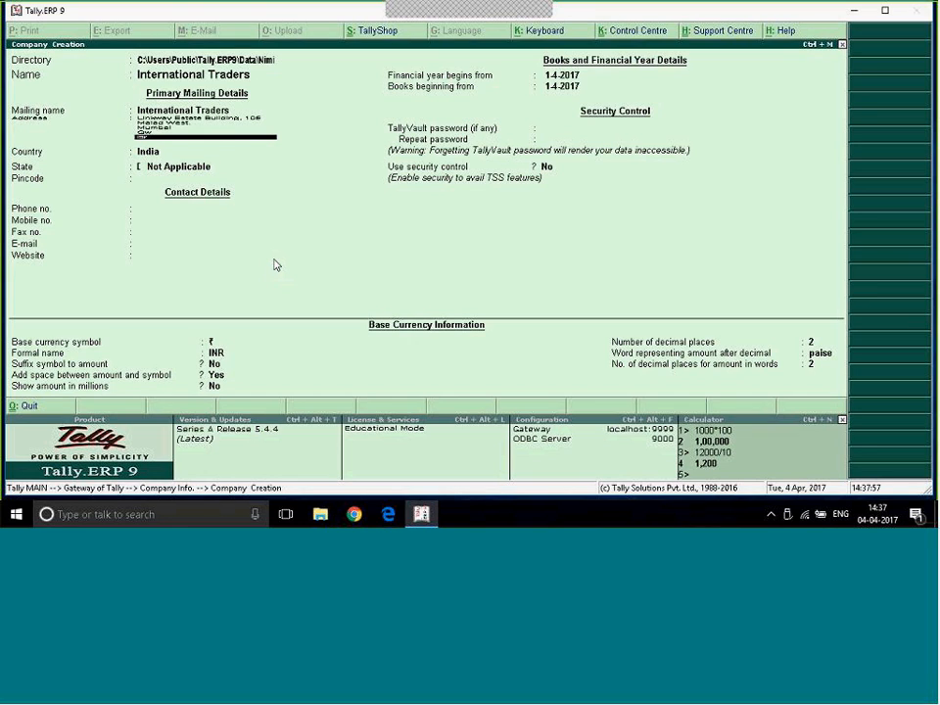
pyautogui.press('Up')
pyautogui.press('Delete')
pyautogui.press('Delete')
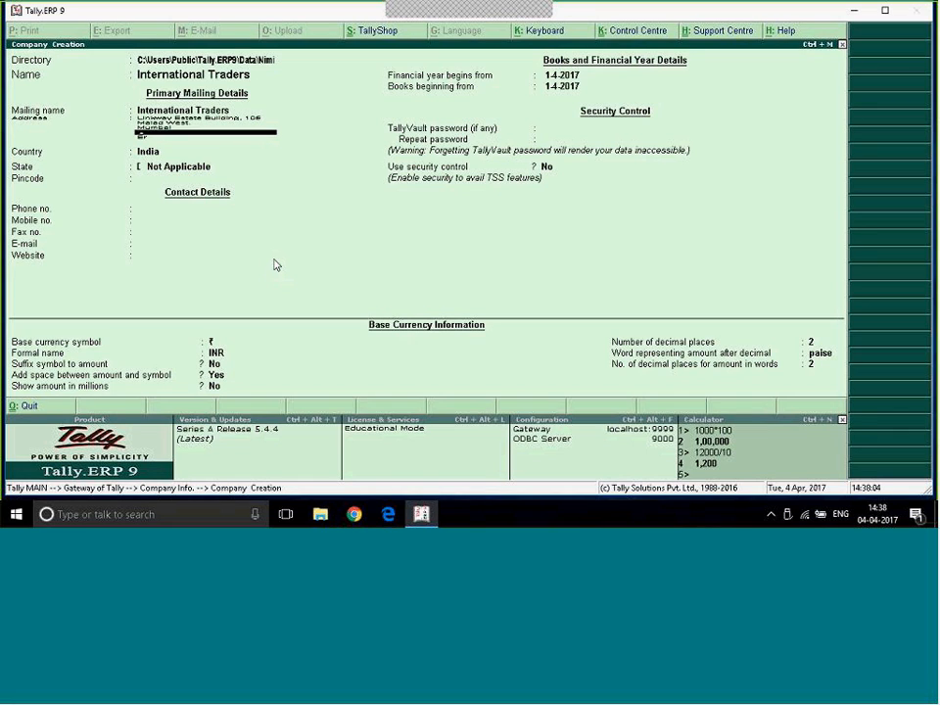
pyautogui.press('Return')
pyautogui.press('BackSpace')
pyautogui.press('BackSpace')
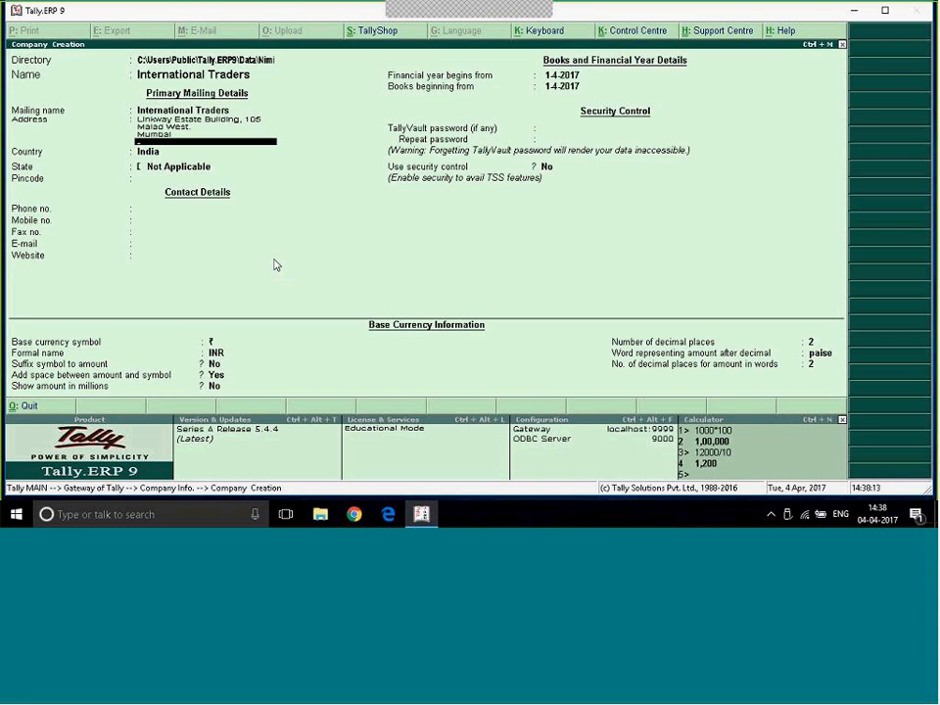
pyautogui.press('BackSpace')
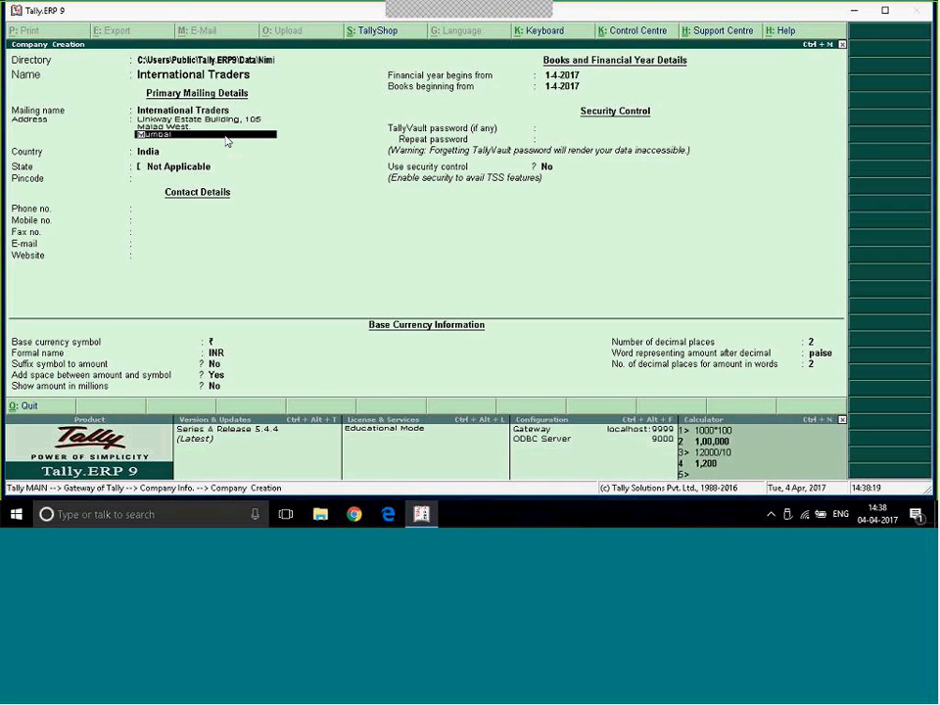
pyautogui.press('BackSpace')
pyautogui.press('BackSpace')
# - Finish the address, browse the list of countries and select India as the company's country
pyautogui.press('Return')
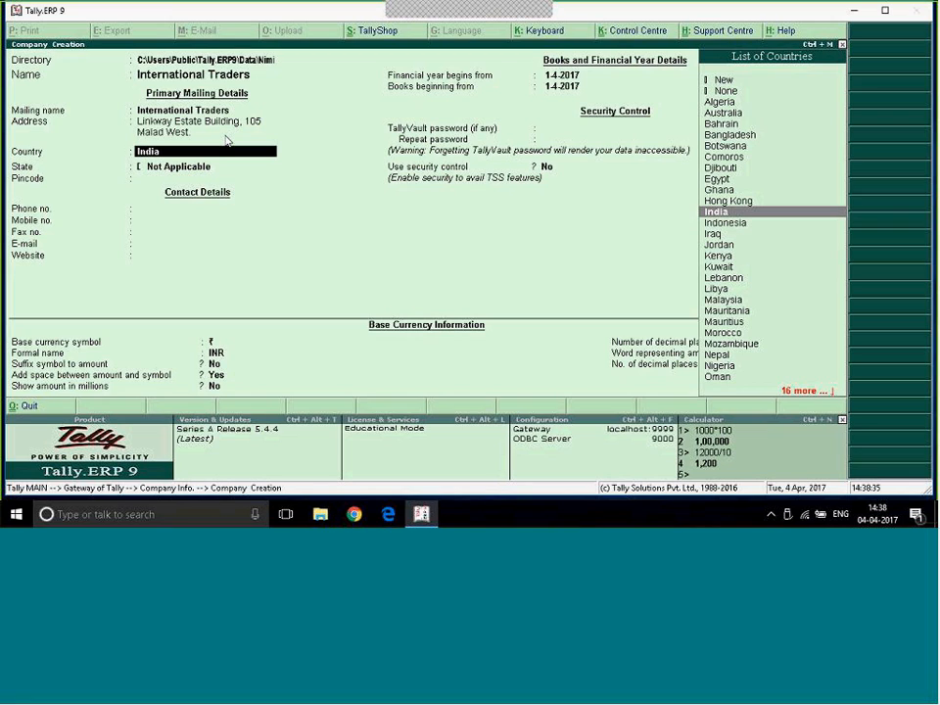
pyautogui.press('End')
pyautogui.press('BackSpace')
pyautogui.press('BackSpace')
pyautogui.press('BackSpace')
pyautogui.press('BackSpace')
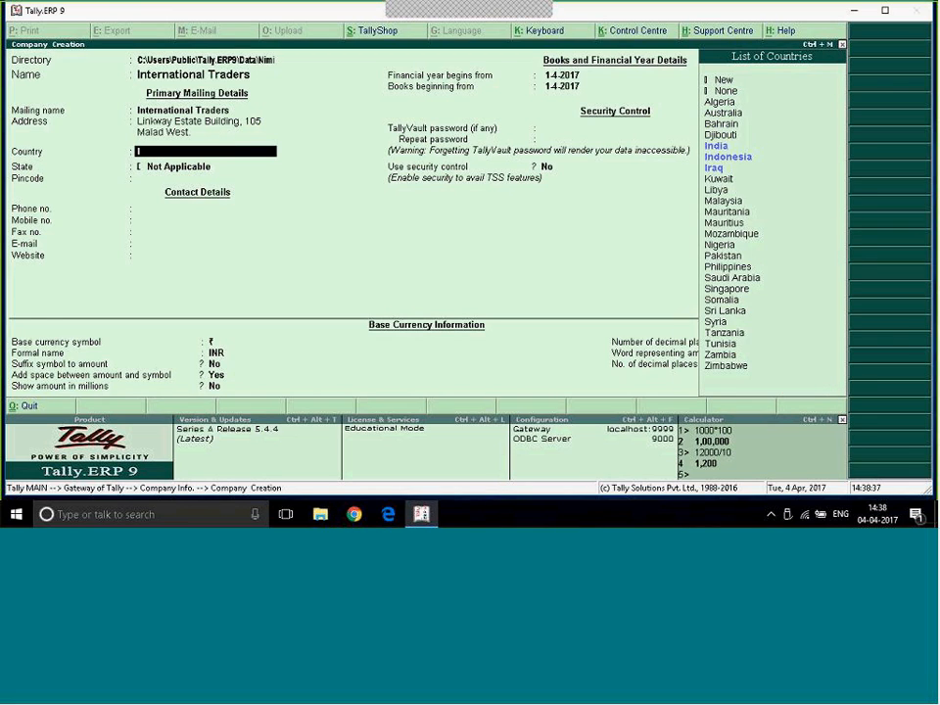
pyautogui.press('BackSpace')
pyautogui.press('Down')
pyautogui.press('Down')
pyautogui.press('Down')
pyautogui.press('Down')
pyautogui.press('Down')
pyautogui.press('Down')
pyautogui.press('Down')
pyautogui.press('Down')
pyautogui.press('Down')
pyautogui.press('Down')
pyautogui.press('Down')
pyautogui.press('Down')
pyautogui.press('Down')
pyautogui.press('Down')
pyautogui.press('Down')
pyautogui.press('Down')
pyautogui.press('Down')
pyautogui.press('Down')
pyautogui.press('Down')
pyautogui.press('Down')
pyautogui.press('Down')
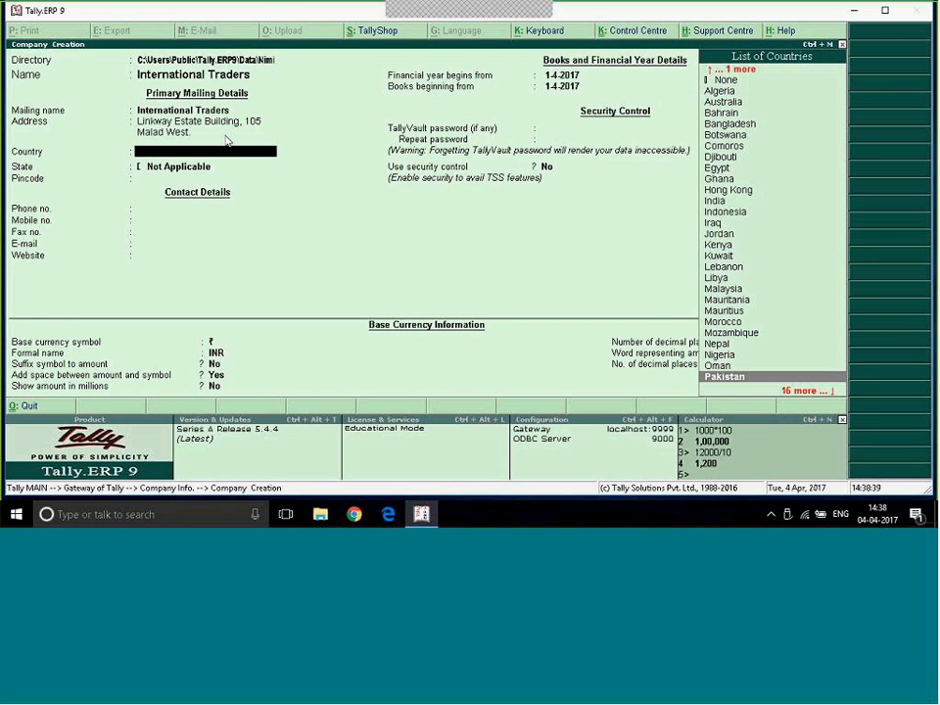
pyautogui.press('Down')
pyautogui.press('Down')
pyautogui.press('Down')
pyautogui.press('Down')
pyautogui.press('Down')
pyautogui.press('Down')
pyautogui.press('Down')
pyautogui.press('Down')
pyautogui.press('Down')
pyautogui.press('Down')
pyautogui.press('Down')
pyautogui.press('Down')
pyautogui.press('Down')
pyautogui.press('Down')
pyautogui.press('Down')
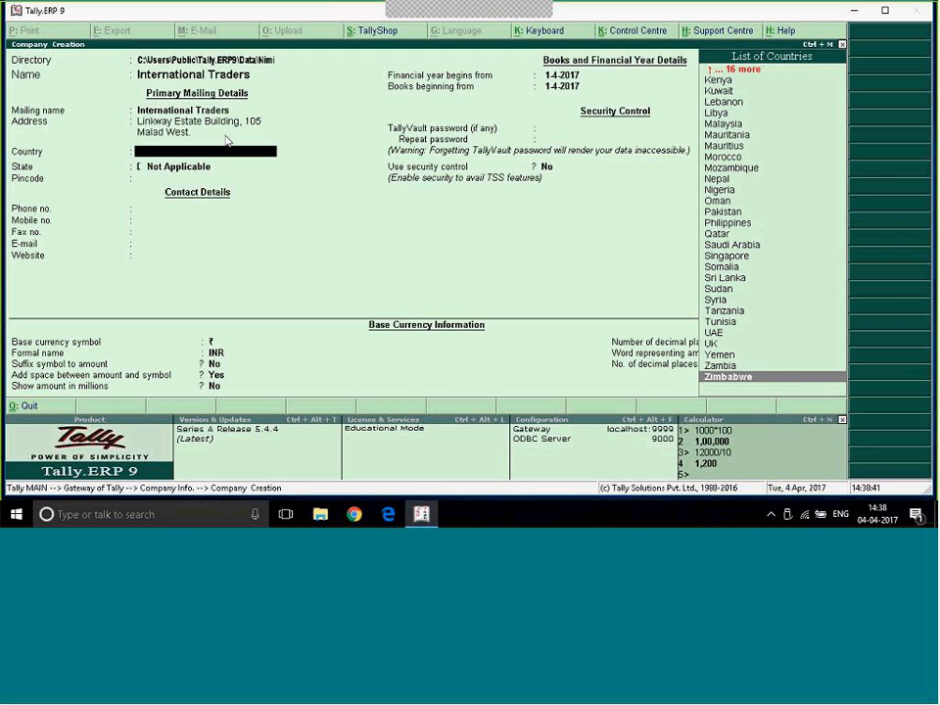
pyautogui.press('Up')
pyautogui.press('Up')
pyautogui.press('Up')
pyautogui.press('Up')
pyautogui.press('Up')
pyautogui.press('Up')
pyautogui.press('Up')
pyautogui.press('Up')
pyautogui.press('Up')
pyautogui.press('Up')
pyautogui.press('Up')
pyautogui.press('Up')
pyautogui.press('Up')
pyautogui.press('Up')
pyautogui.press('Up')
pyautogui.press('Up')
pyautogui.press('Up')
pyautogui.press('Up')
pyautogui.press('Up')
pyautogui.press('Up')
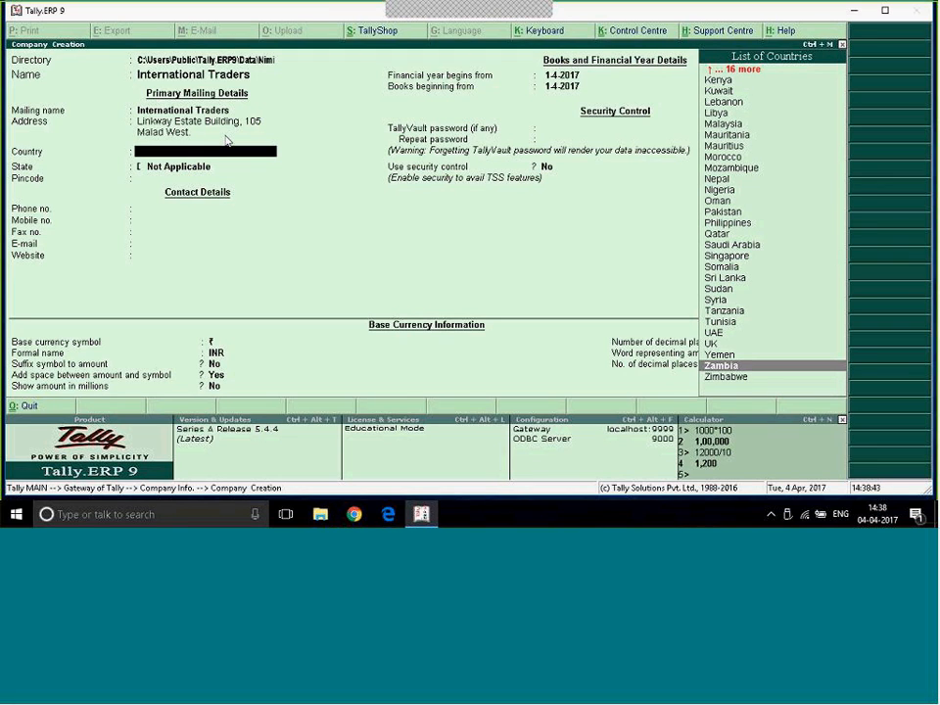
pyautogui.press('Up')
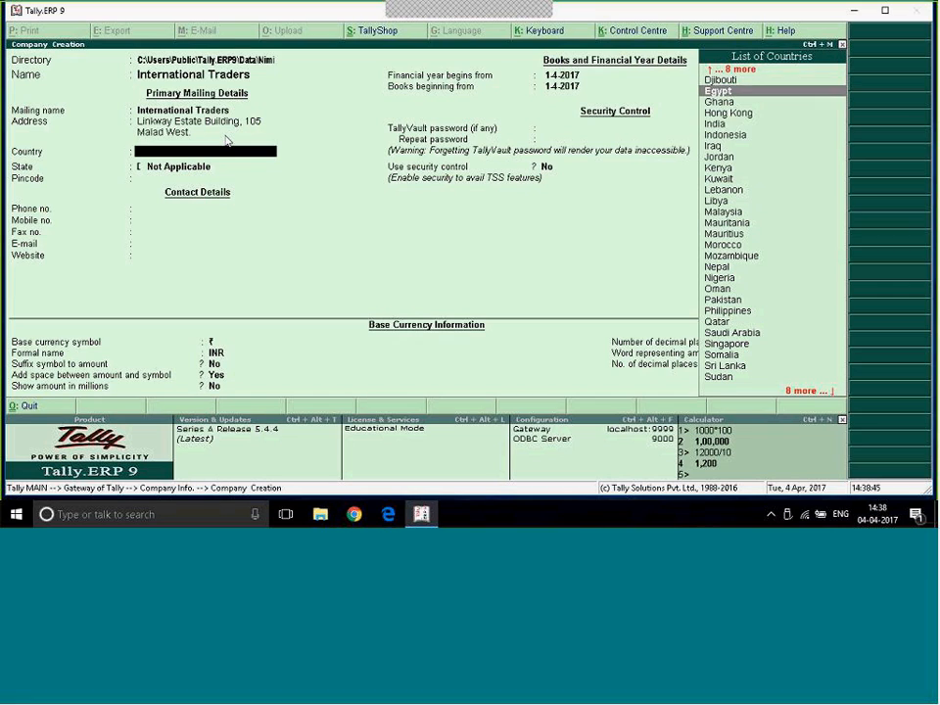
pyautogui.press('Down')
pyautogui.press('Down')
pyautogui.press('Down')
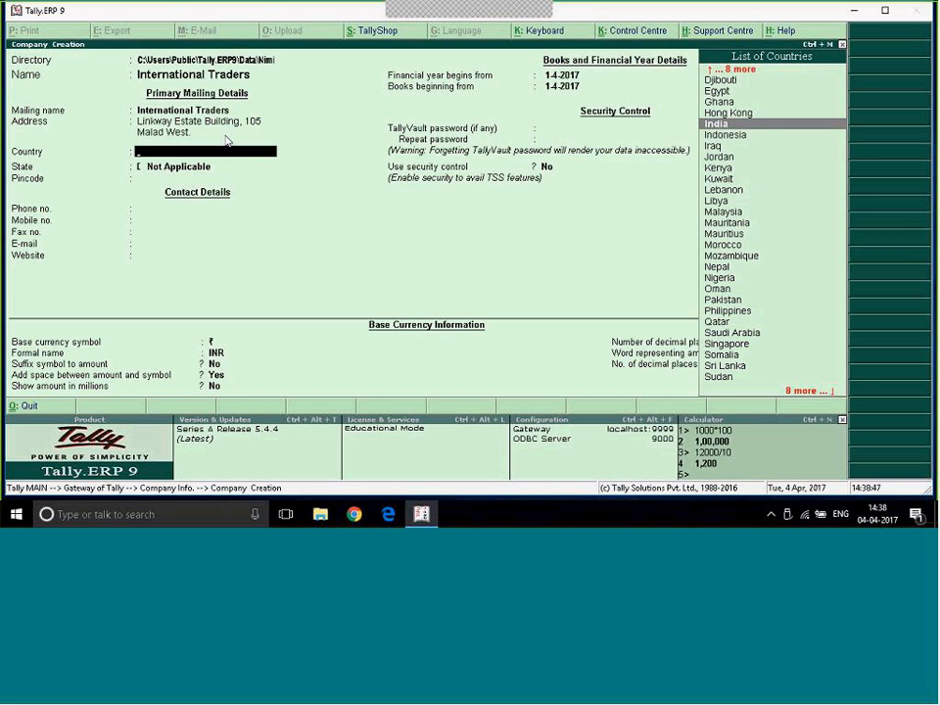
pyautogui.press('Return')
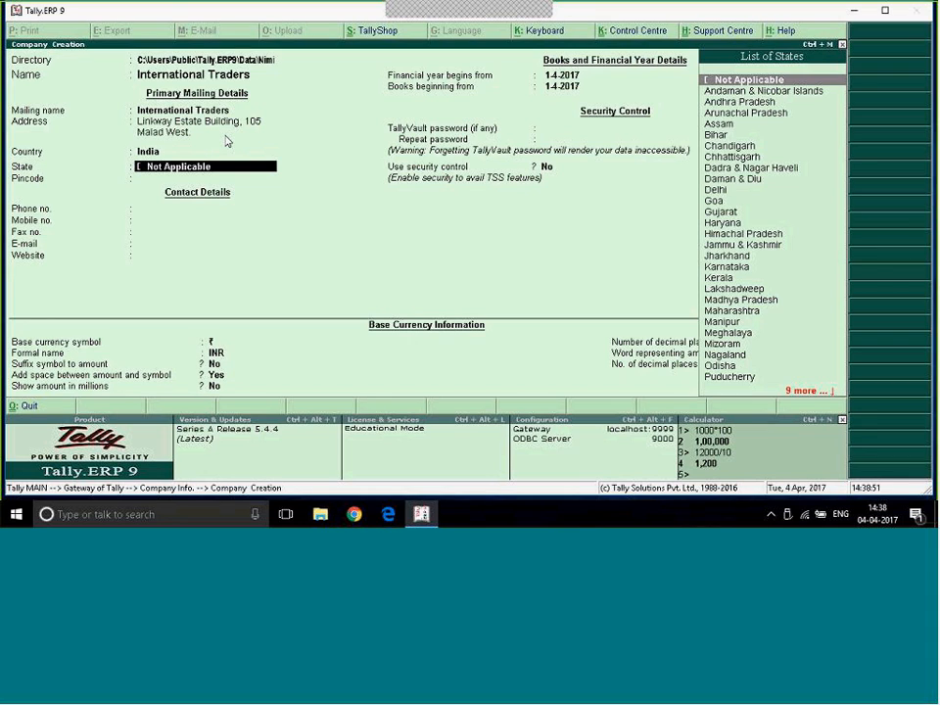
# - Set the company's state to Maharashtra and enter its pincode
pyautogui.write('Mah')
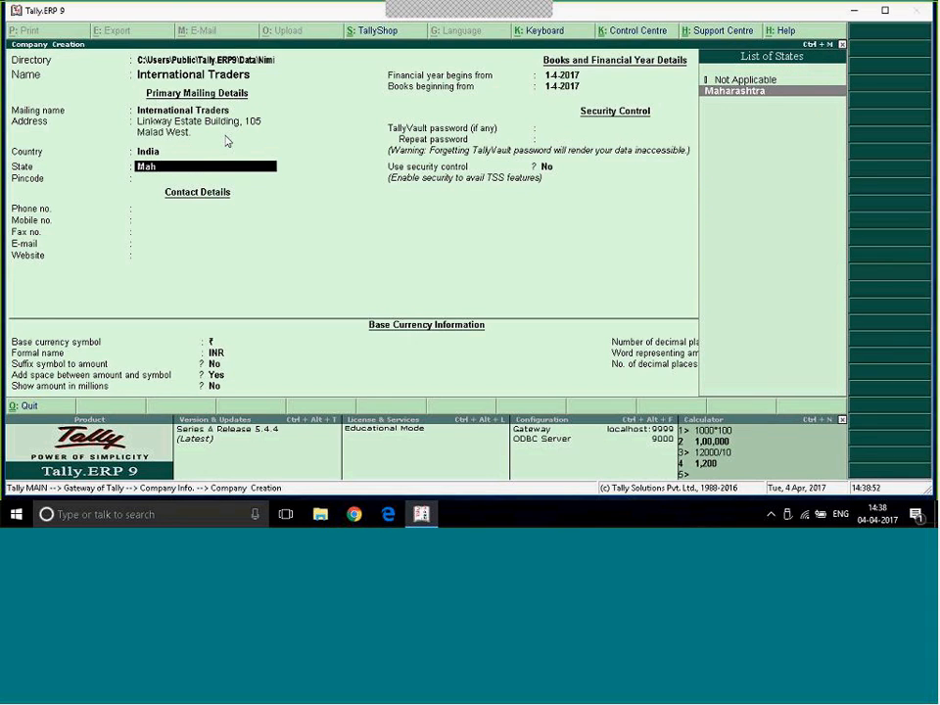
pyautogui.press('Return')
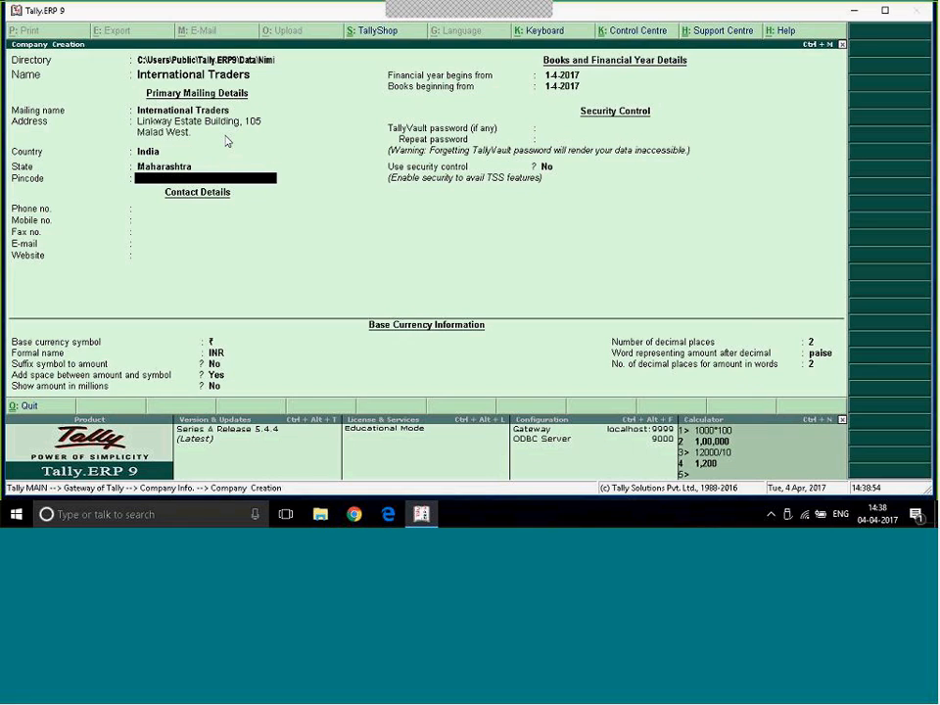
pyautogui.write('400064')
pyautogui.press('Return')
# - Enter the company's phone number in the contact details, correcting the digits after the area code
pyautogui.write('026598741')
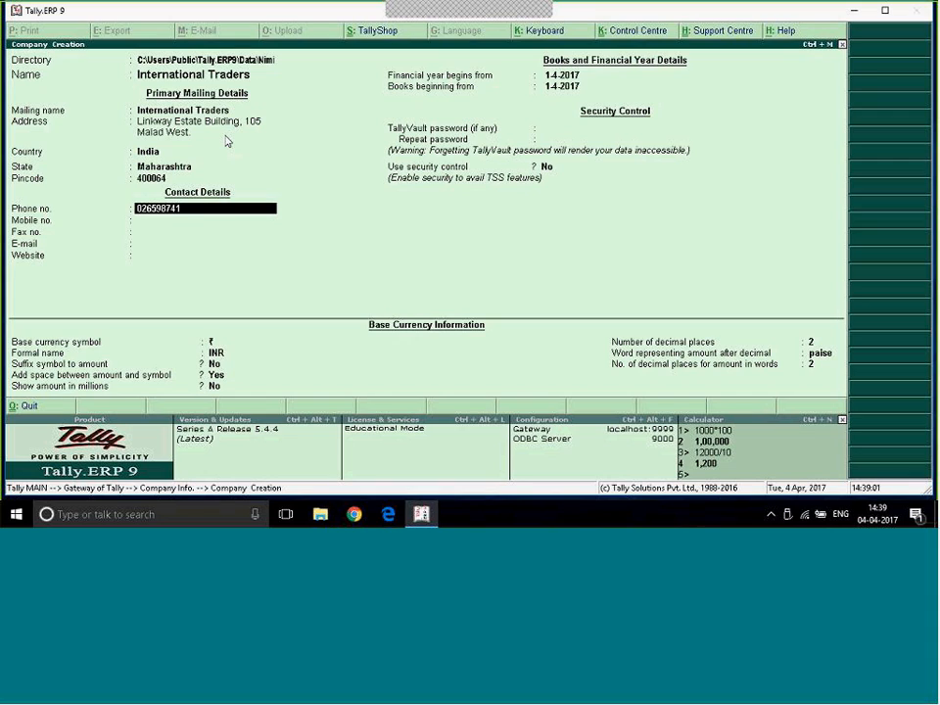
pyautogui.press('BackSpace')
pyautogui.press('BackSpace')
pyautogui.press('BackSpace')
pyautogui.press('BackSpace')
pyautogui.press('BackSpace')
pyautogui.press('BackSpace')
pyautogui.write('2111111')
pyautogui.press('Return')
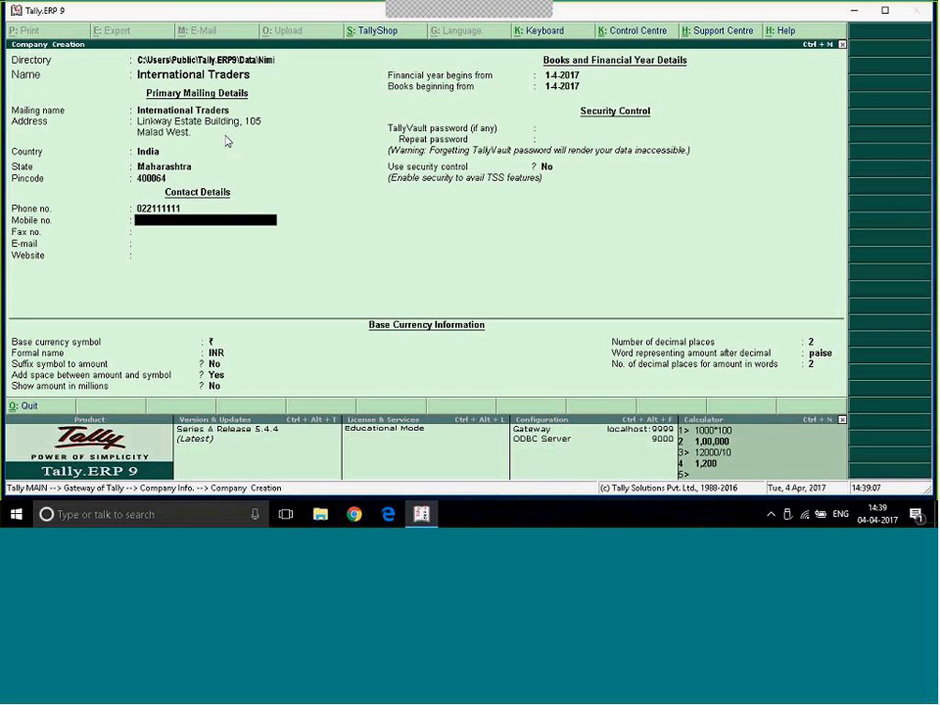
# - Enter the company's mobile number and fax number in the contact details
pyautogui.press('Return')
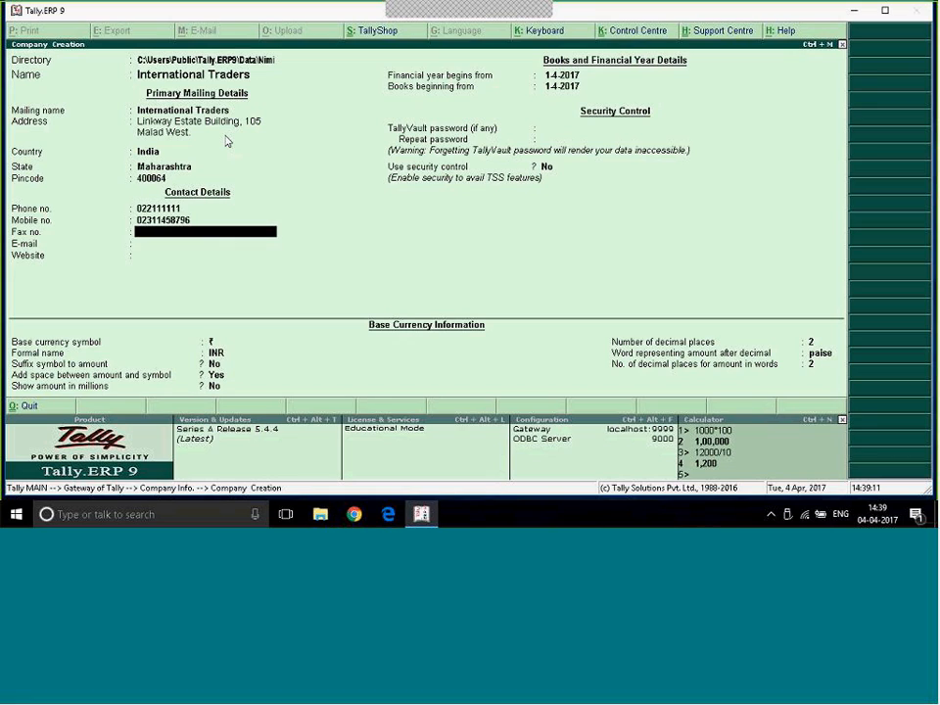
pyautogui.write('236598741')
pyautogui.press('Return')
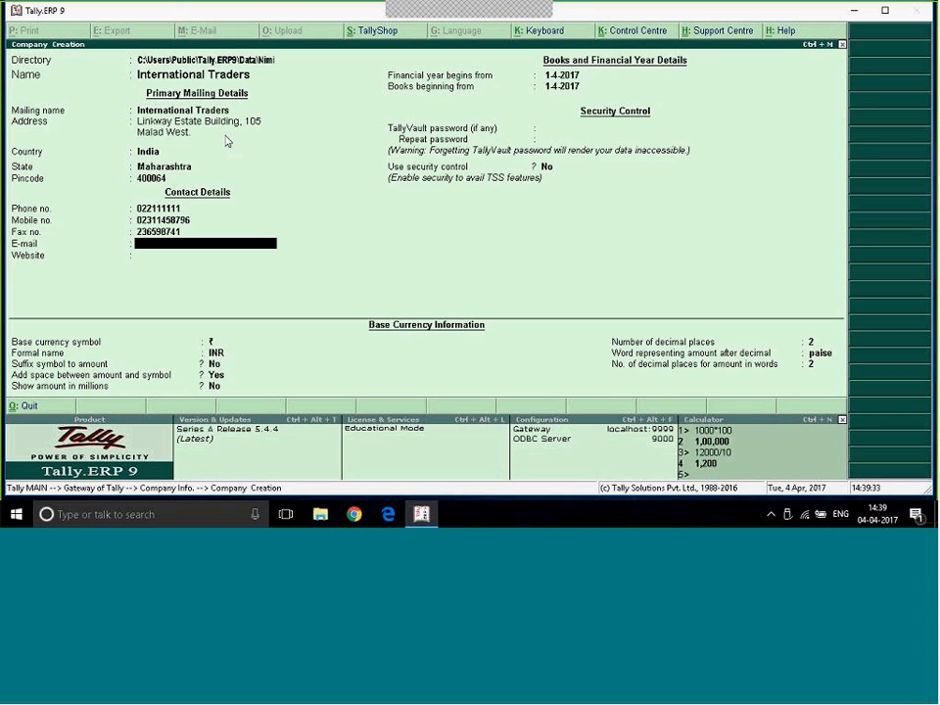
pyautogui.press('Up')
pyautogui.press('Up')
pyautogui.press('Up')
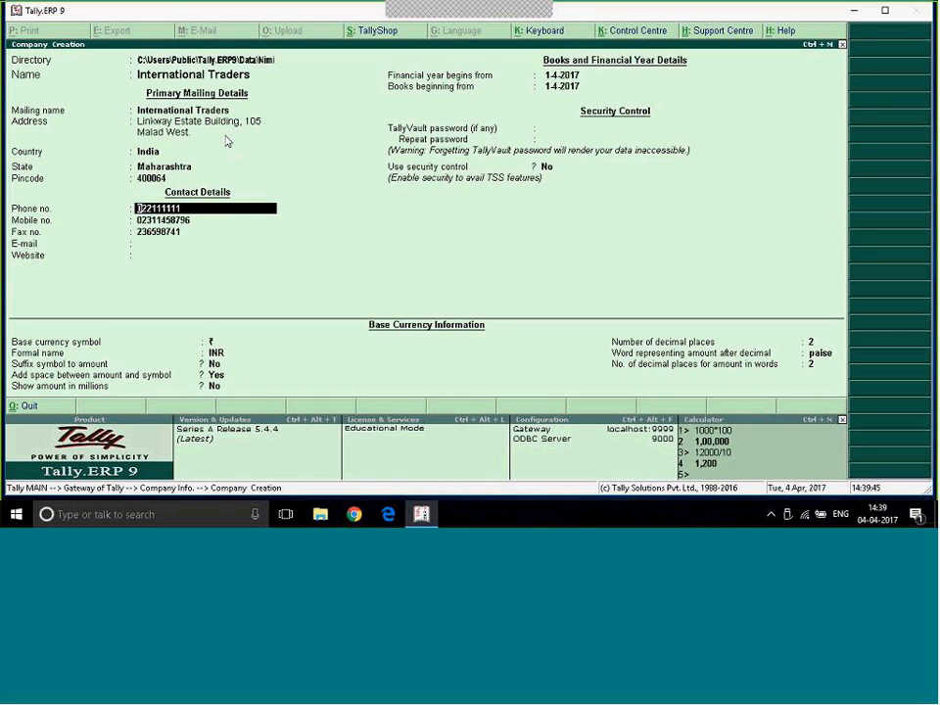
pyautogui.press('Return')
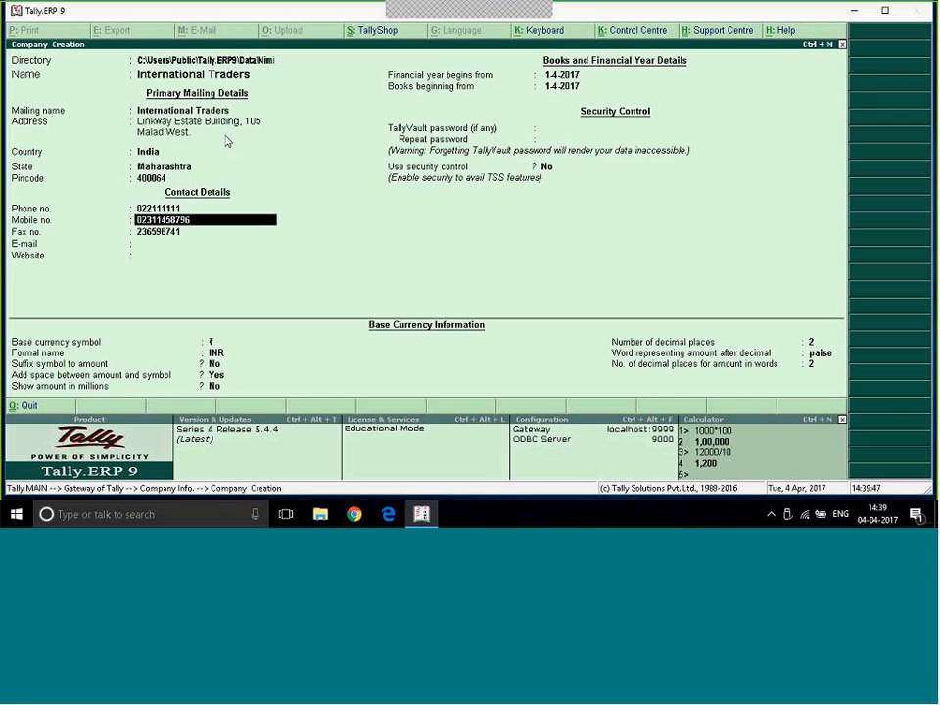
pyautogui.press('Return')
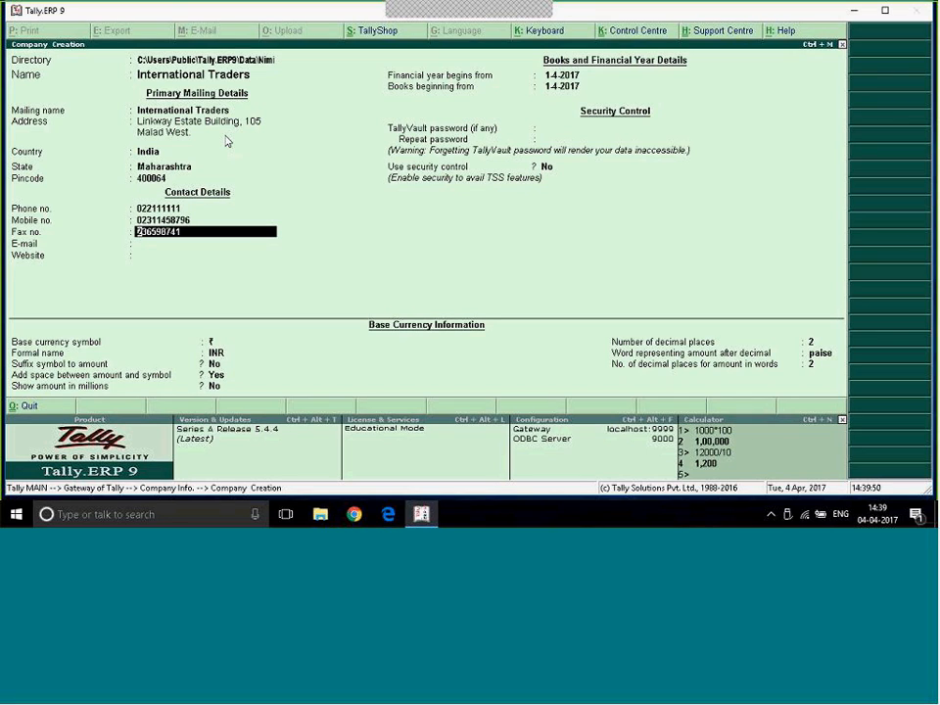
pyautogui.press('Return')
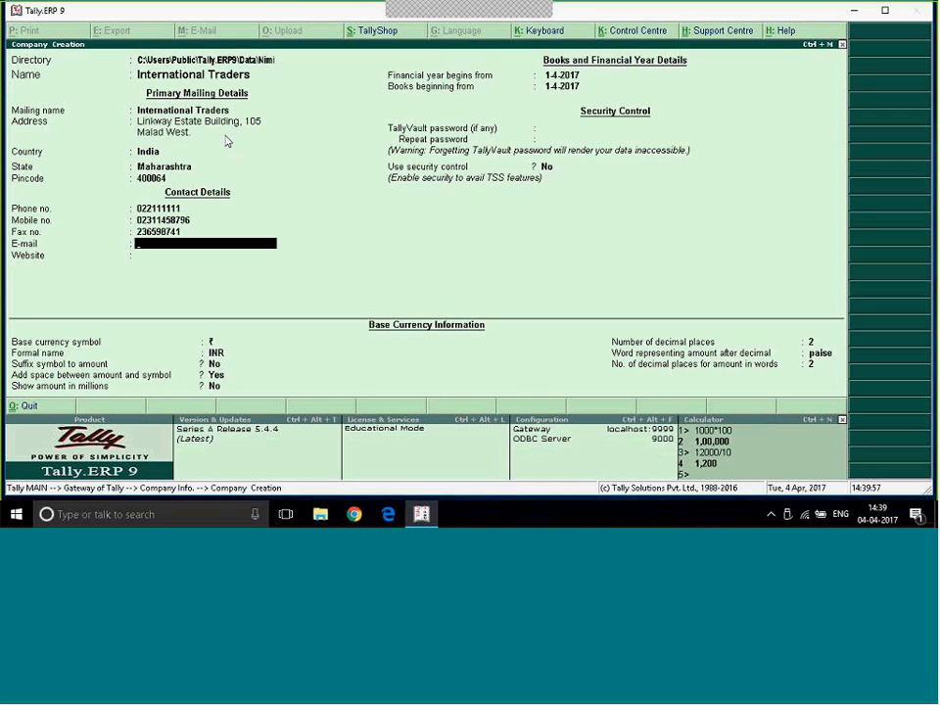
pyautogui.press('Return')
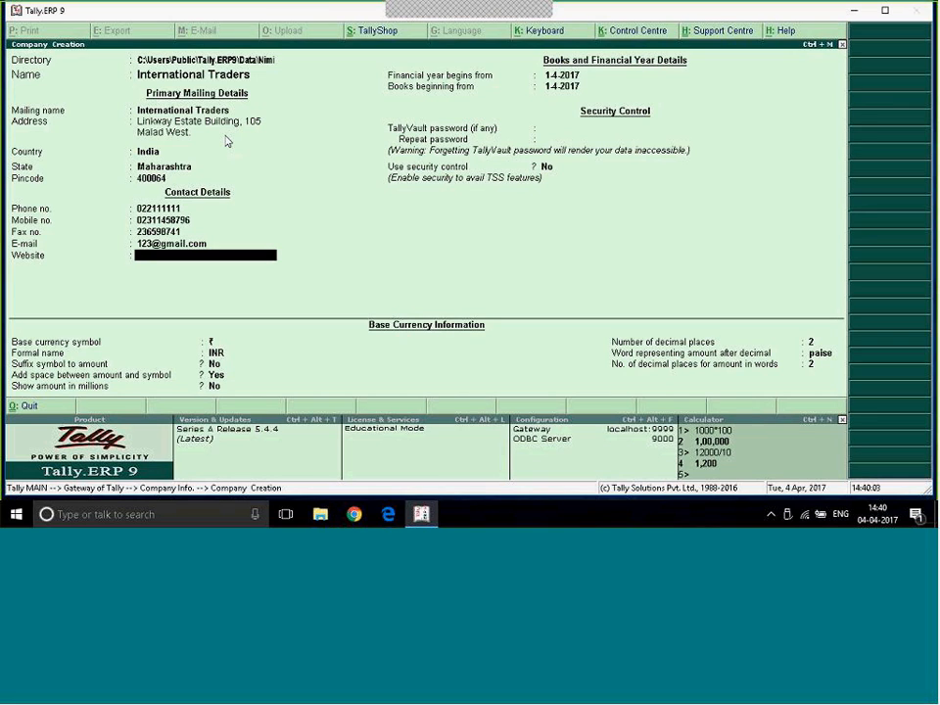
pyautogui.write('www.123.com')
pyautogui.press('Return')
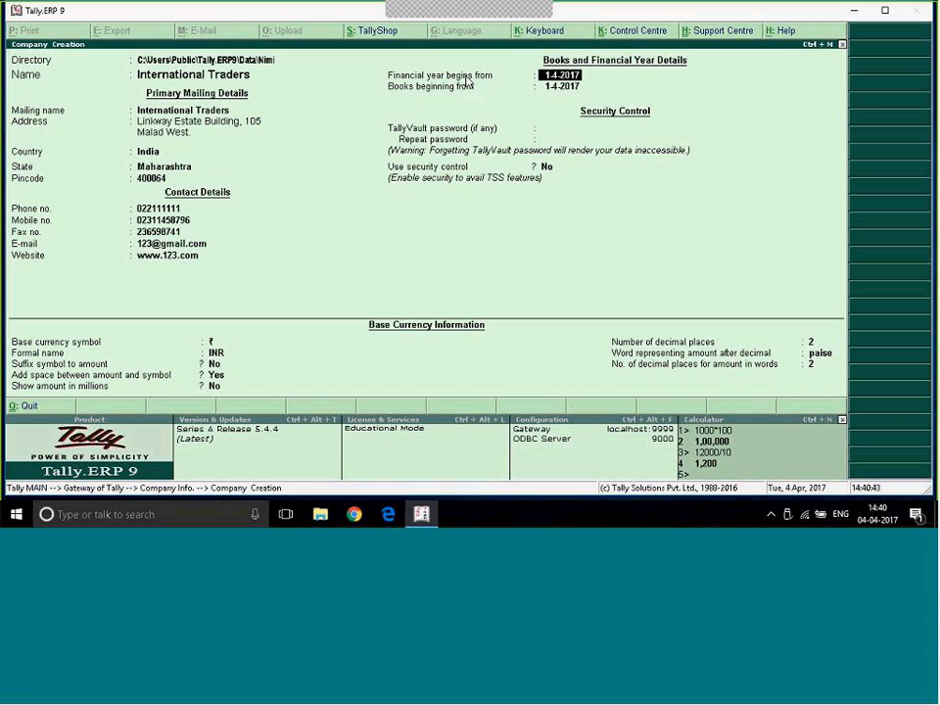
# - Keep 1-4-2017 as the start of the financial year and set the books beginning date to 1-6-2017
pyautogui.press('Return')
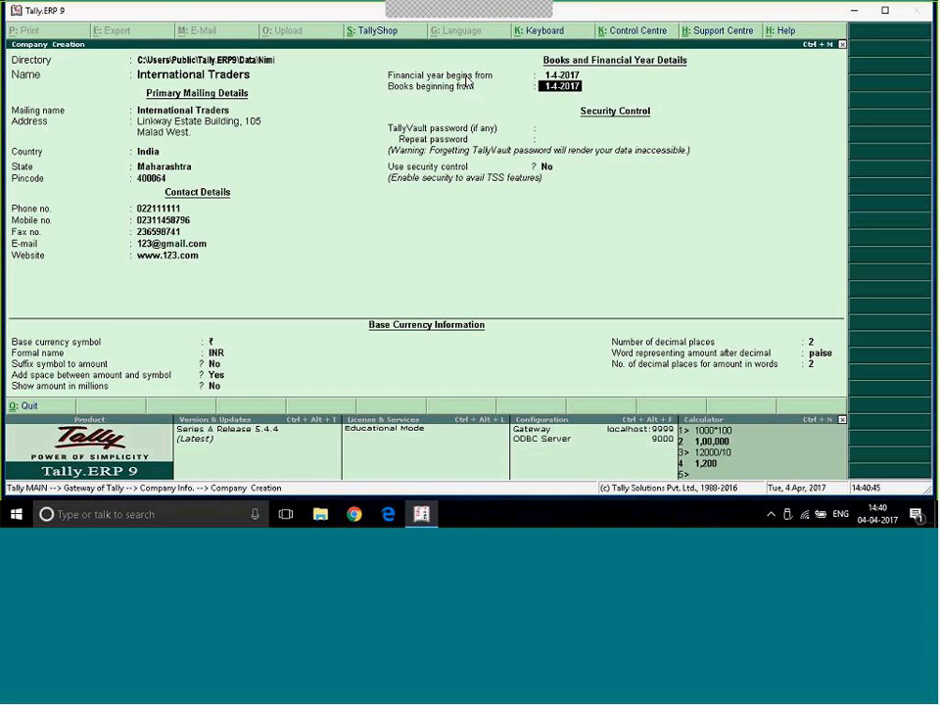
pyautogui.click(571, 77)
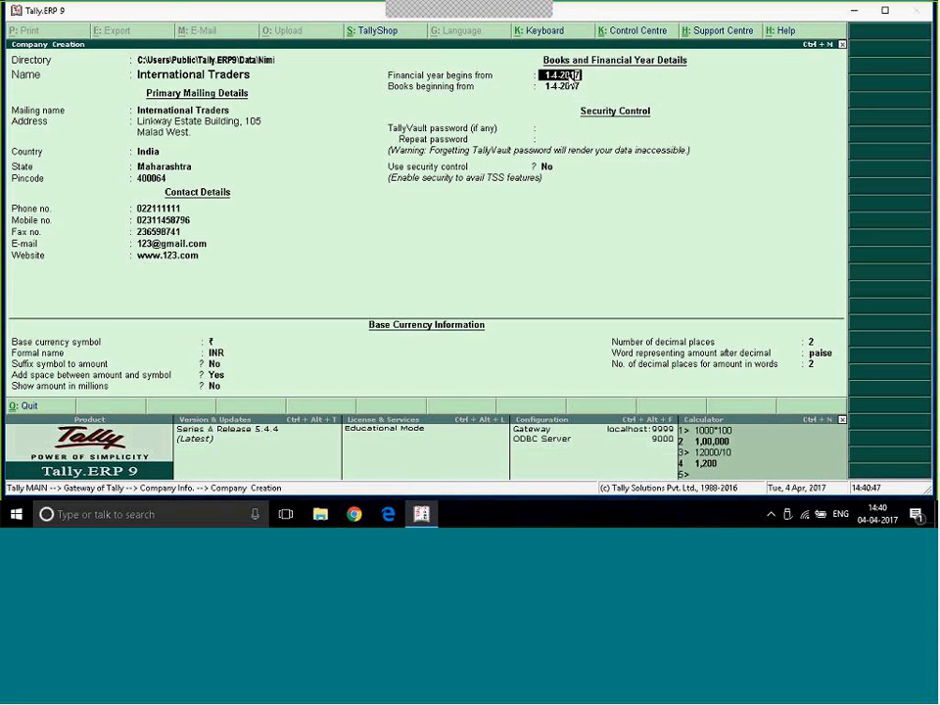
pyautogui.press('Return')
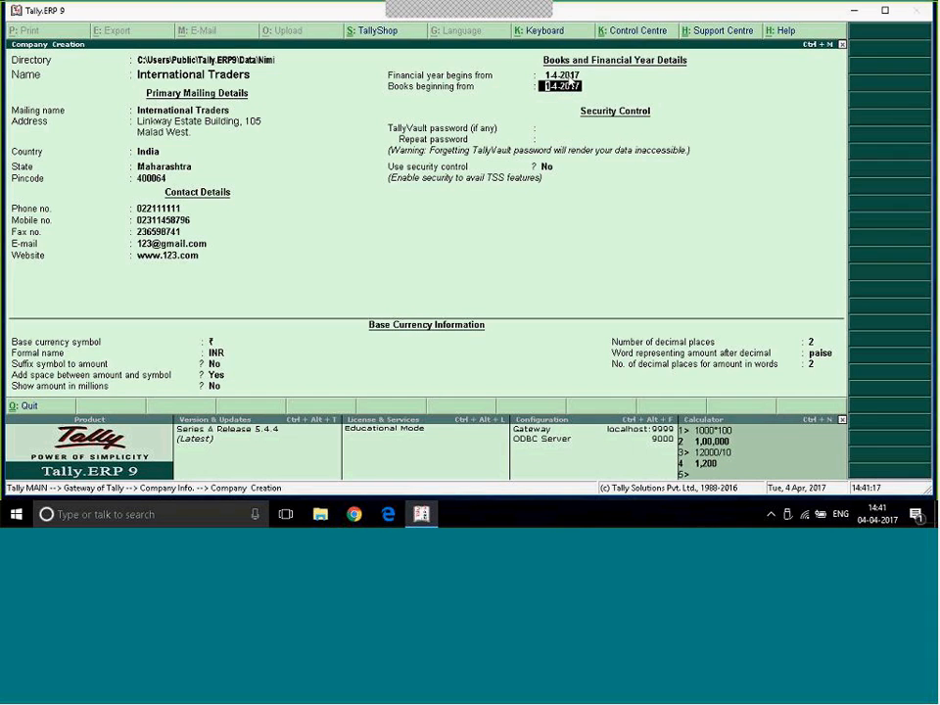
pyautogui.press('BackSpace')
pyautogui.press('BackSpace')
pyautogui.press('Return')
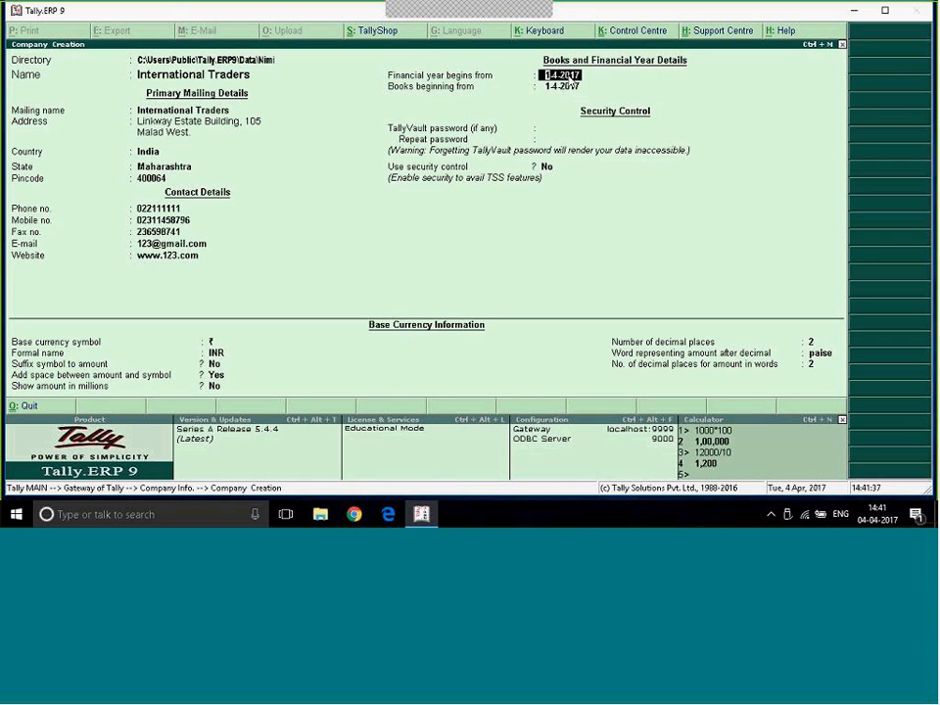
pyautogui.press('Return')
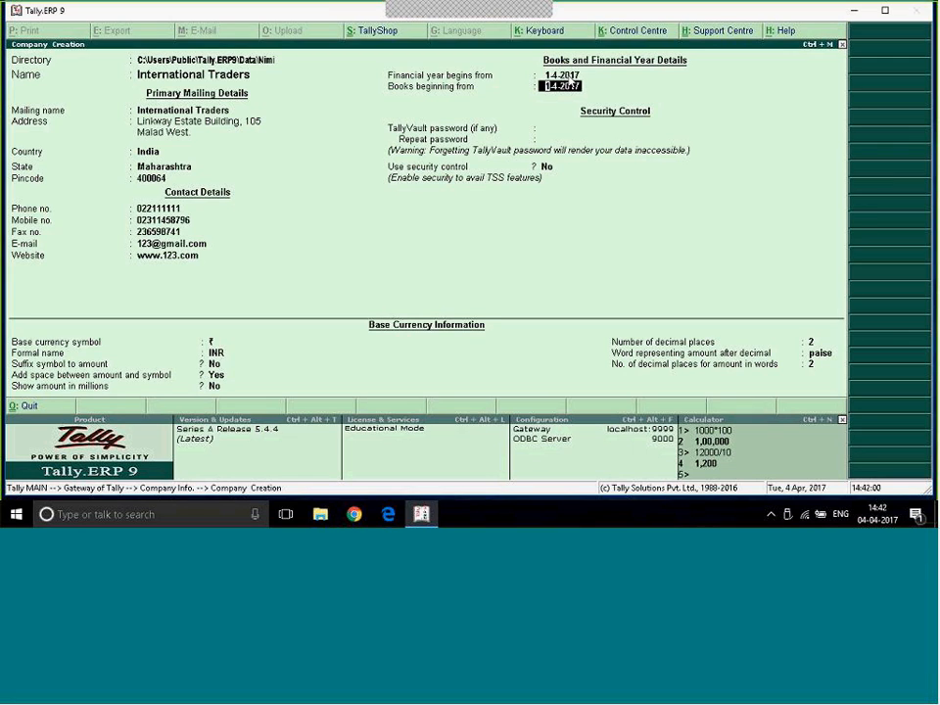
pyautogui.write('1-6-2017')
pyautogui.press('Return')
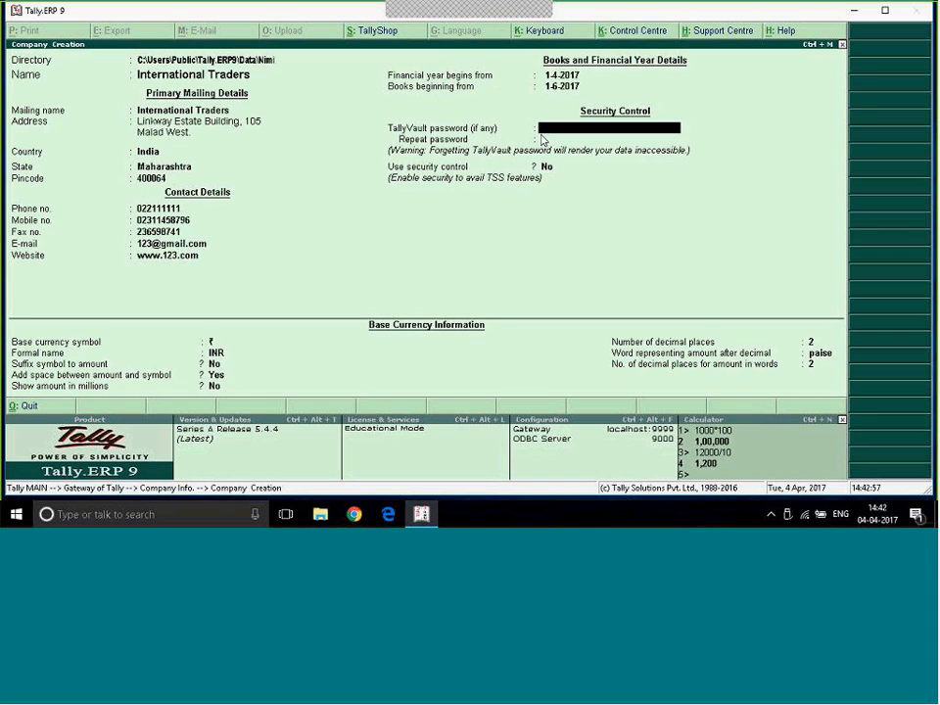
pyautogui.click(267, 63)
pyautogui.press('Return')
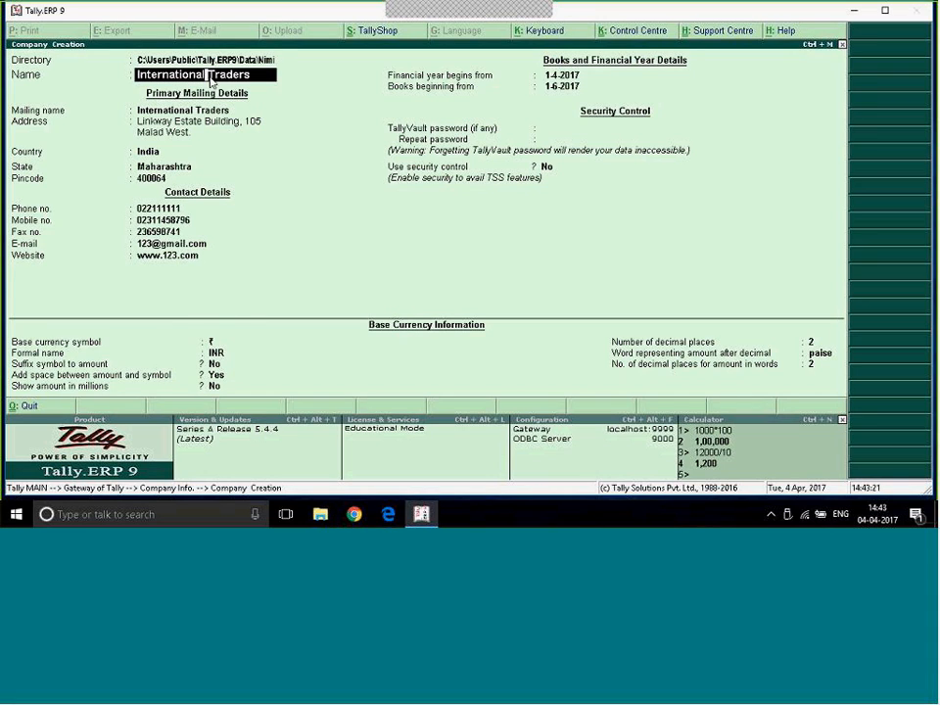
pyautogui.click(580, 133)
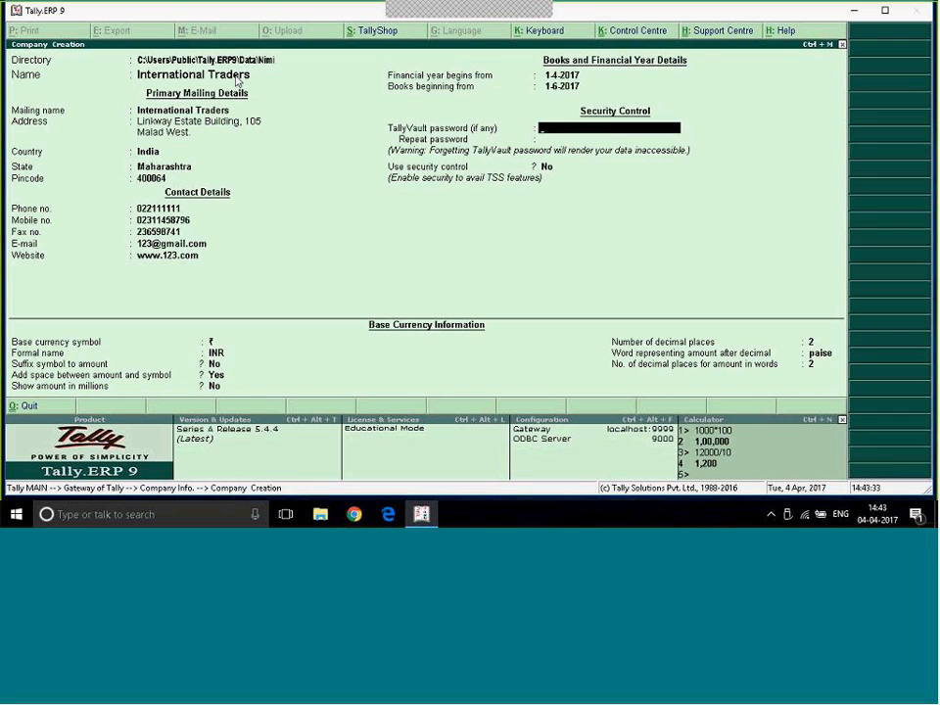
# - Set a TallyVault password for the company and repeat it for confirmation
pyautogui.write('123')
pyautogui.press('Return')
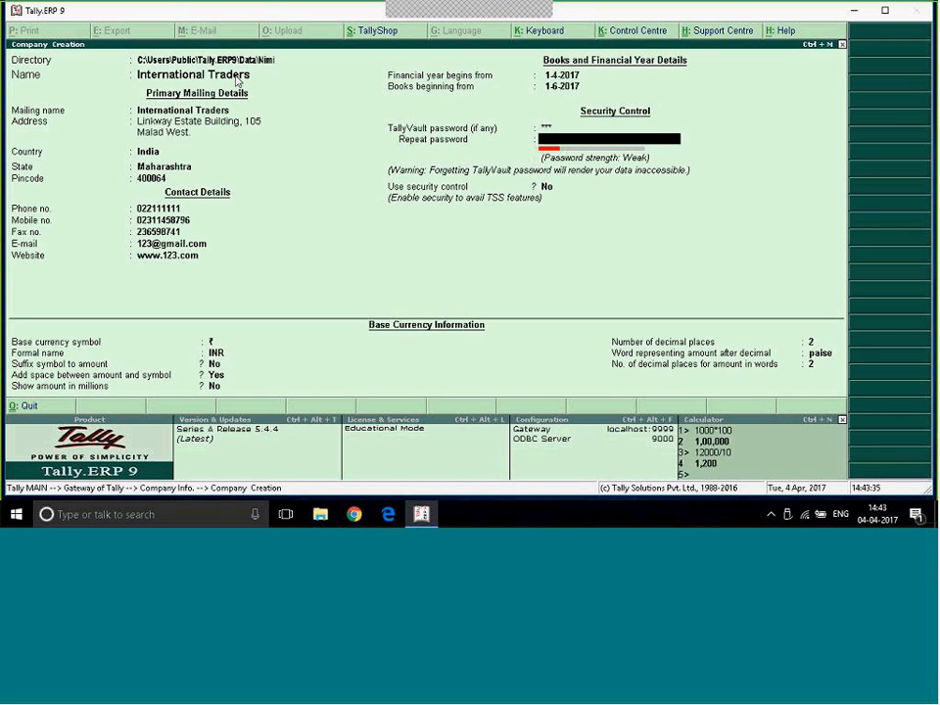
pyautogui.write('12')
pyautogui.press('Return')
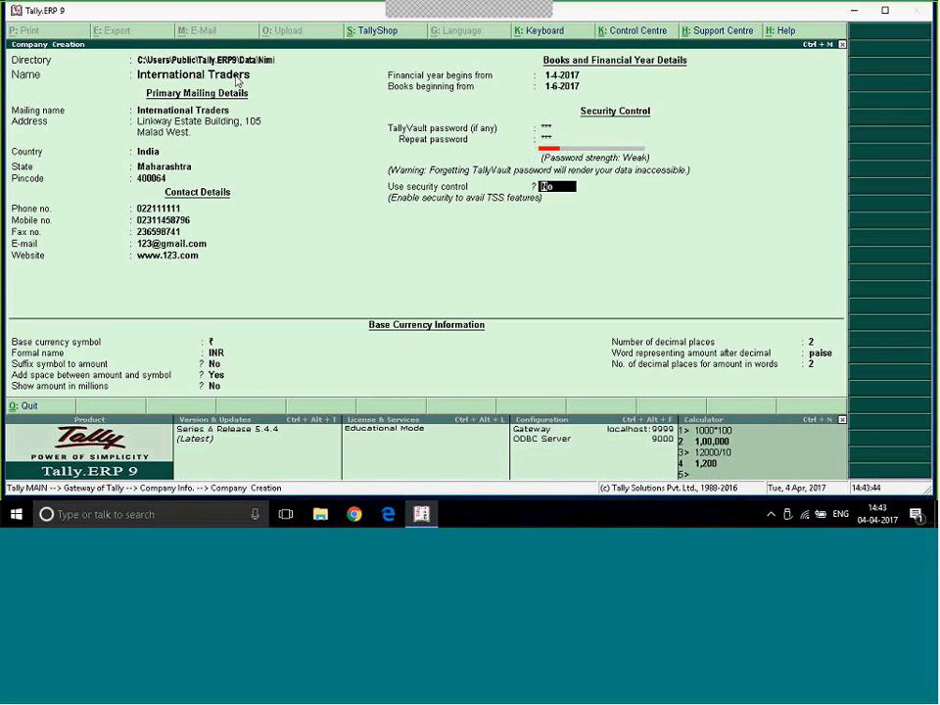
# - Enable security control for the company and enter the administrator's name, the administrator password and its repetition
pyautogui.press('y')
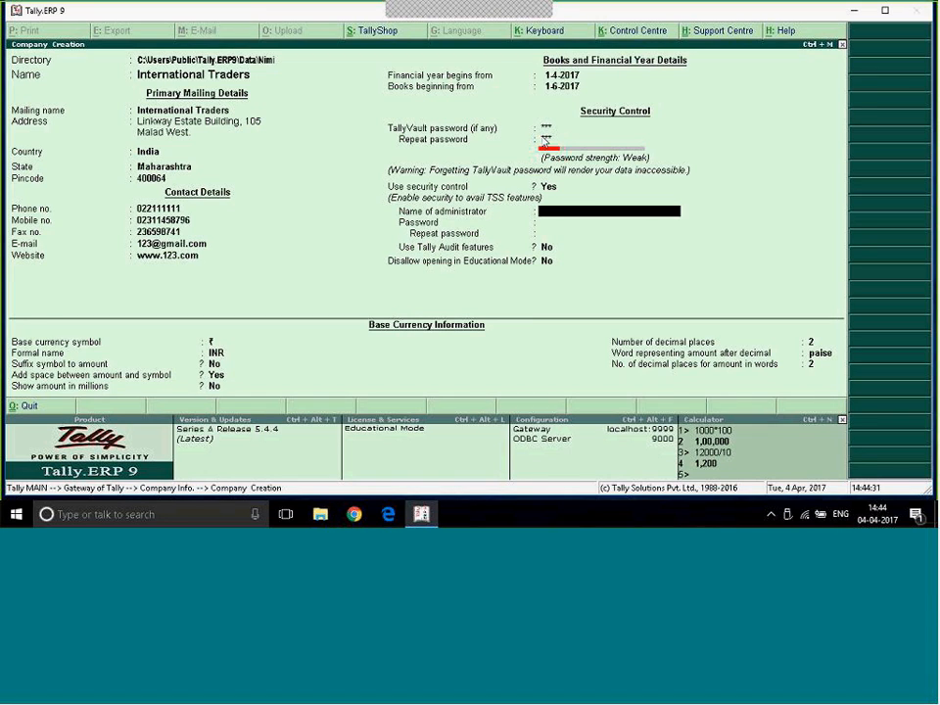
pyautogui.write('Nimi')
pyautogui.press('Return')
pyautogui.write('***')
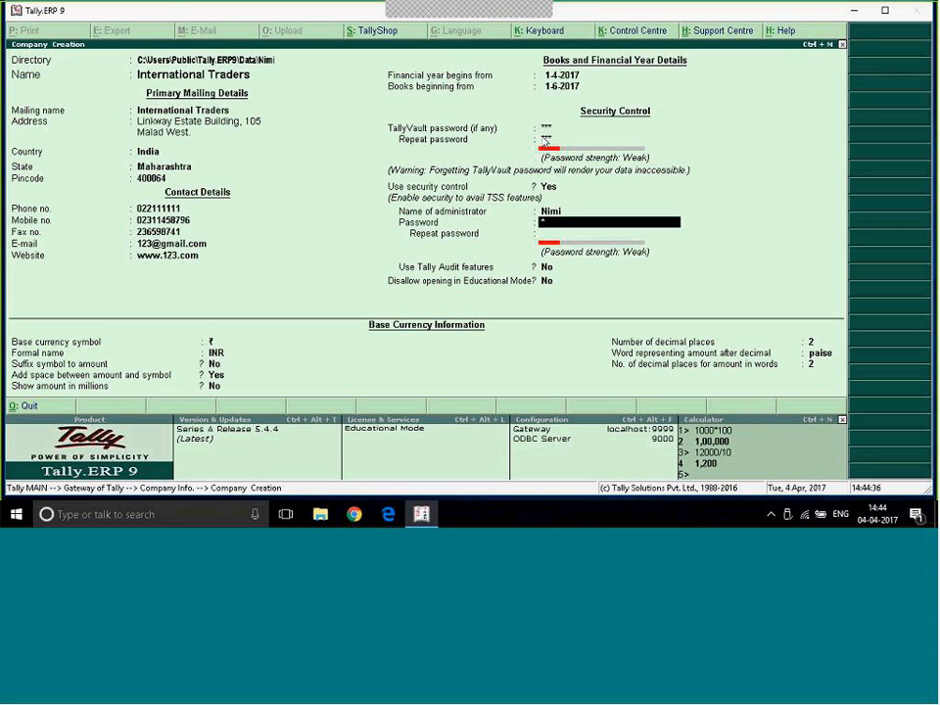
pyautogui.press('Return')
pyautogui.write('***')
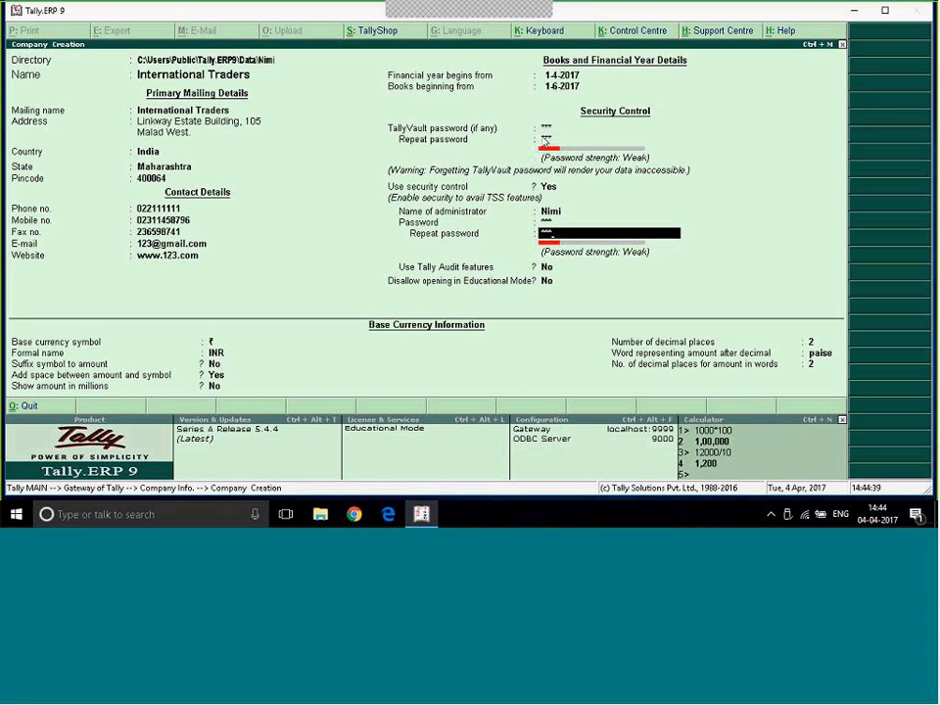
pyautogui.press('Return')
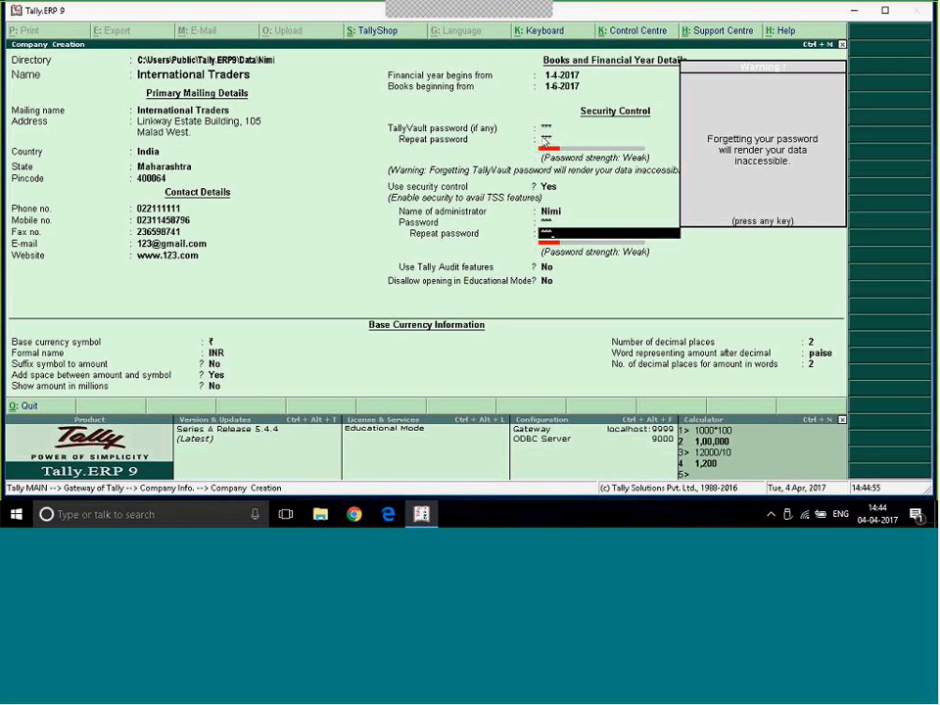
pyautogui.press('Return')
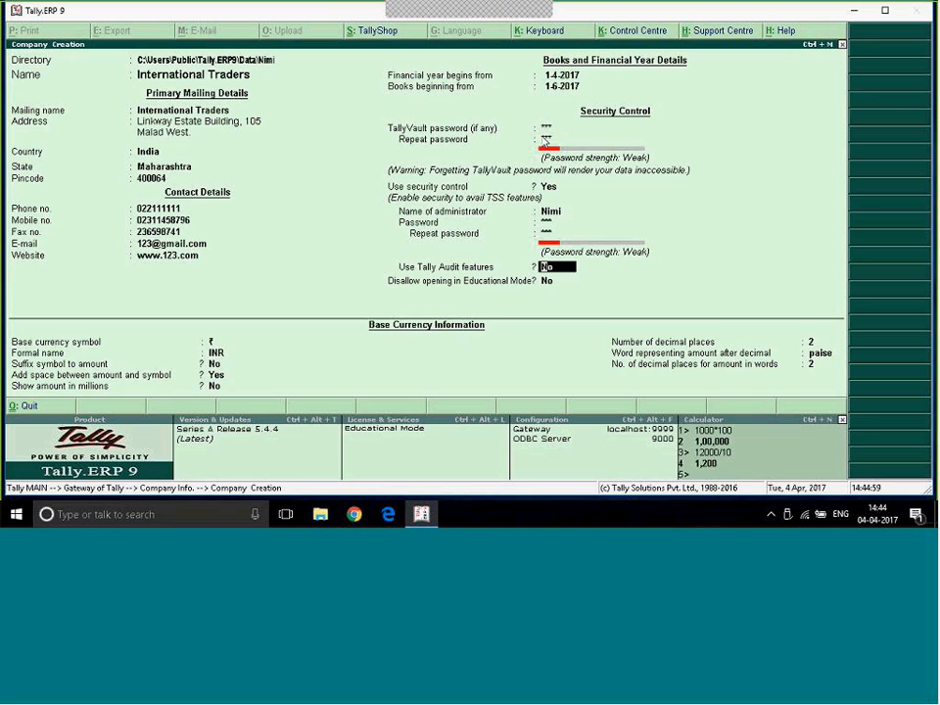
# - Set the use of Tally Audit features to Yes for the company
pyautogui.press('Return')
pyautogui.write('y')
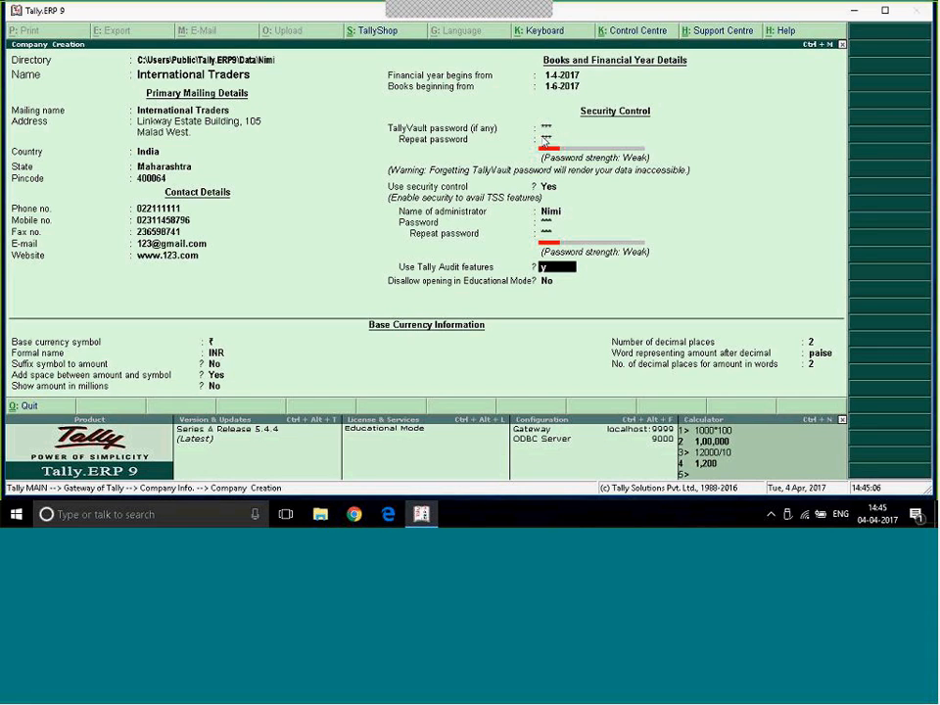